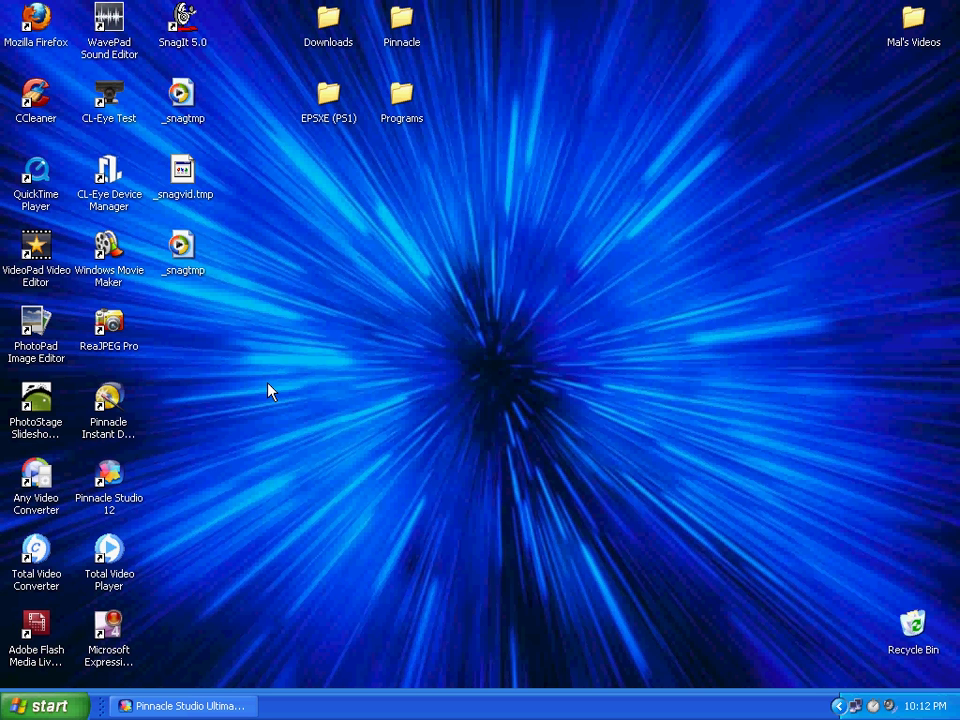
# Step: Restore the Pinnacle Studio window showing My Movie 3 with its three transition-joined clips
pyautogui.click(196, 707)
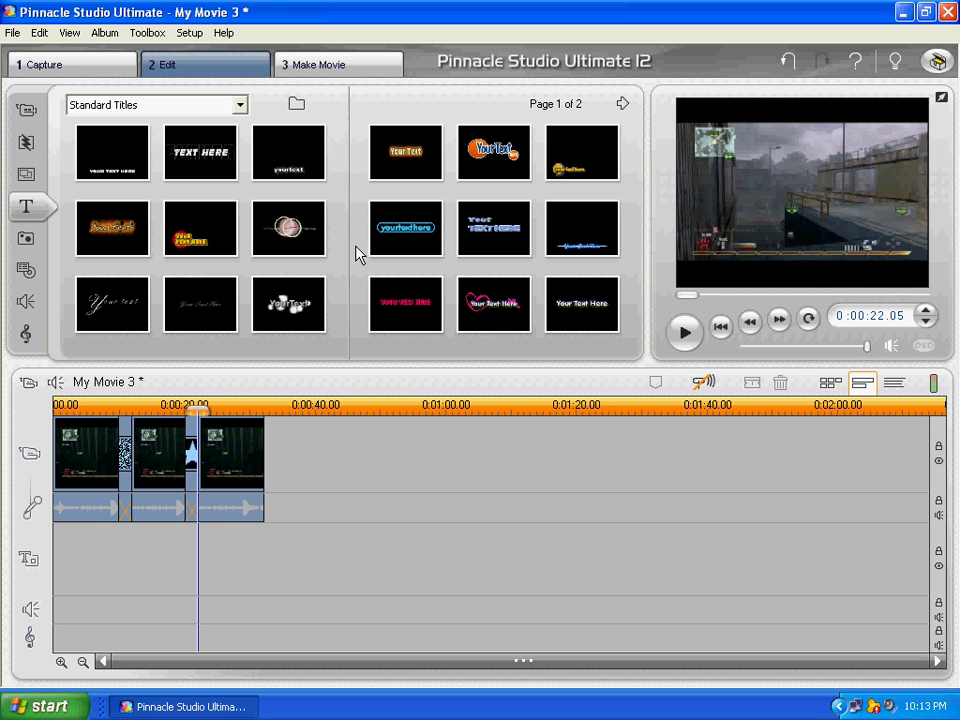
# Step: Select all three timeline clips and delete them, leaving My Movie 3 empty
pyautogui.moveTo(293, 523); pyautogui.dragTo(86, 418)
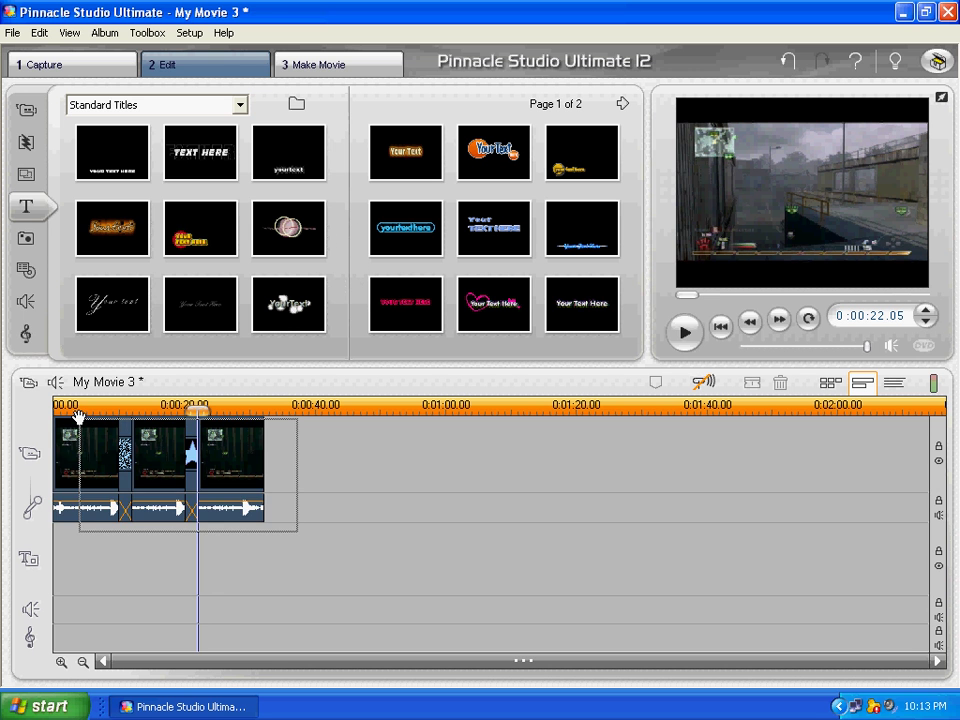
pyautogui.press('Home')
pyautogui.press('Delete')
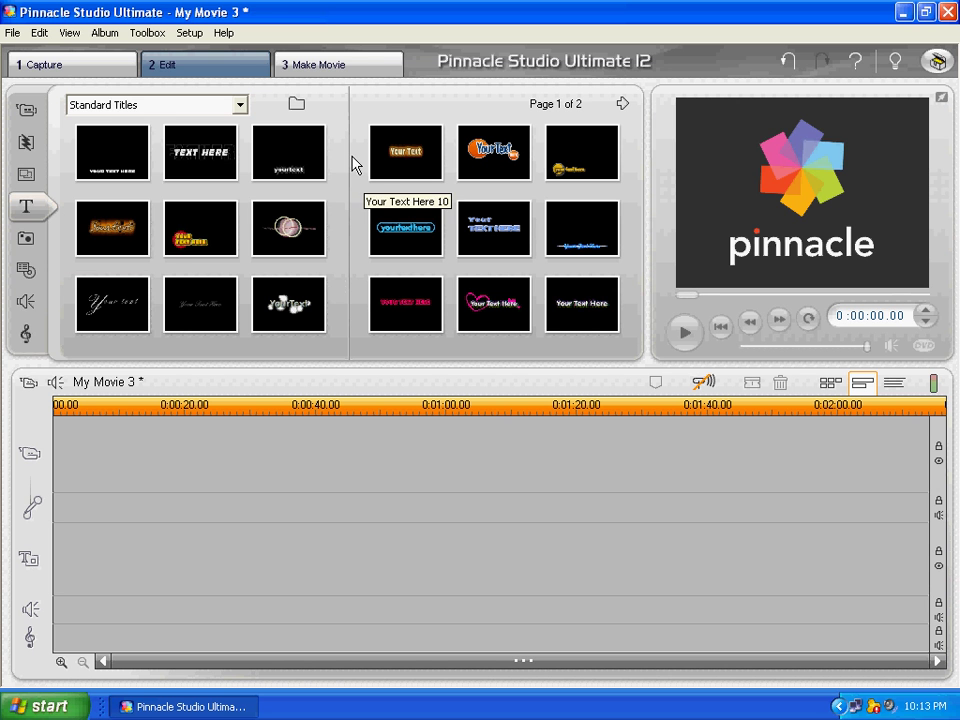
pyautogui.click(243, 108)
pyautogui.click(60, 128)
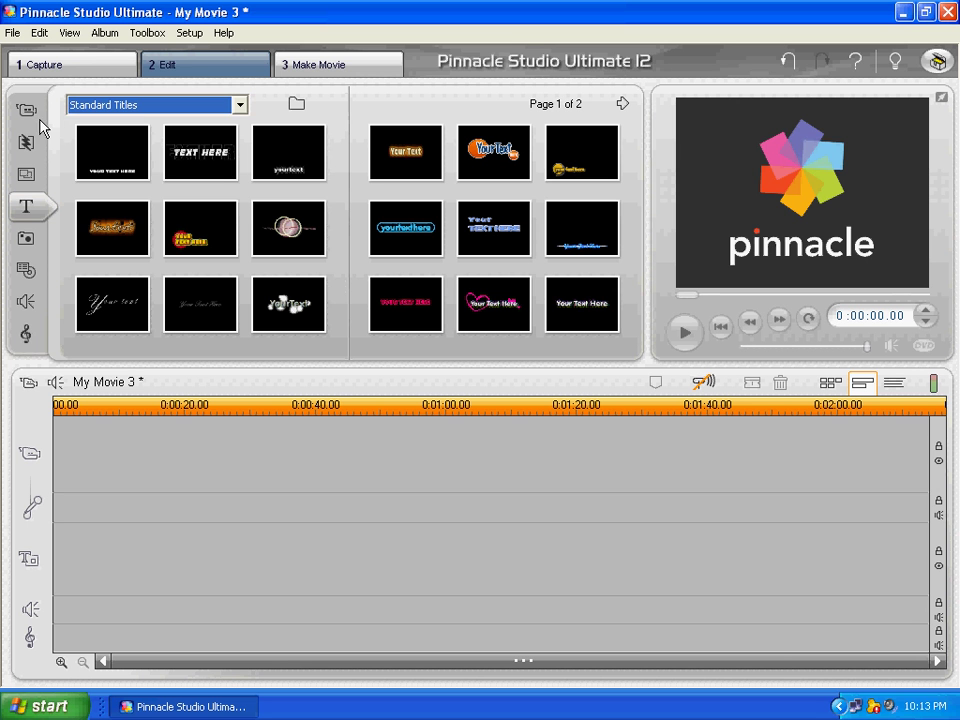
# Step: Add all seven (Combo) Stage 1+2.avi scenes from the Video scenes album to the timeline
pyautogui.click(26, 111)
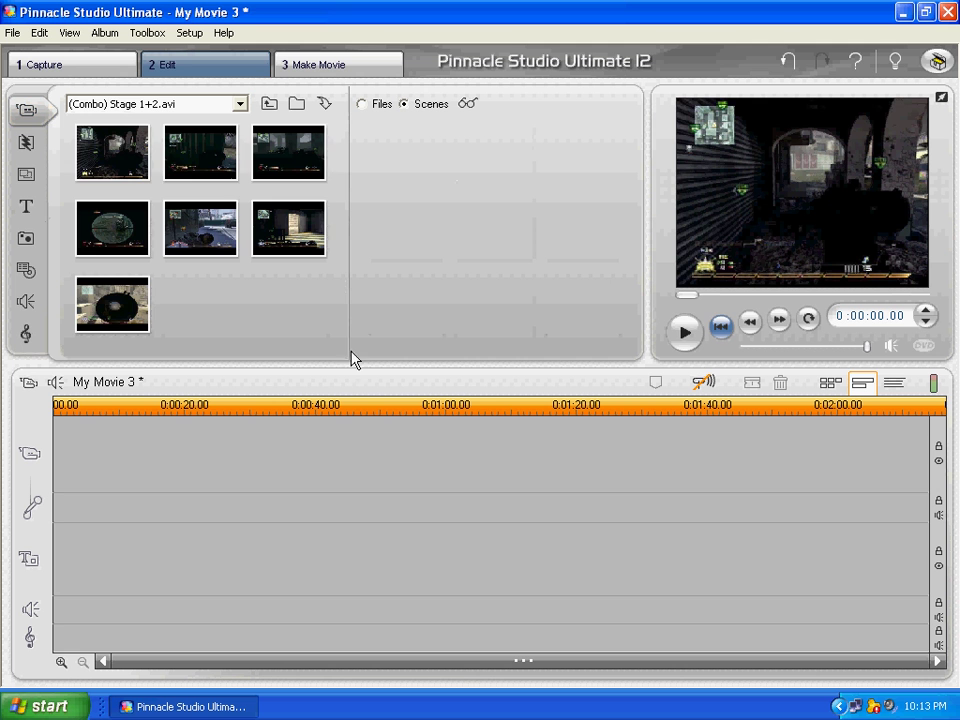
pyautogui.moveTo(340, 348)
pyautogui.mouseDown()
pyautogui.moveTo(77, 120)
pyautogui.moveTo(173, 453)
pyautogui.mouseUp()
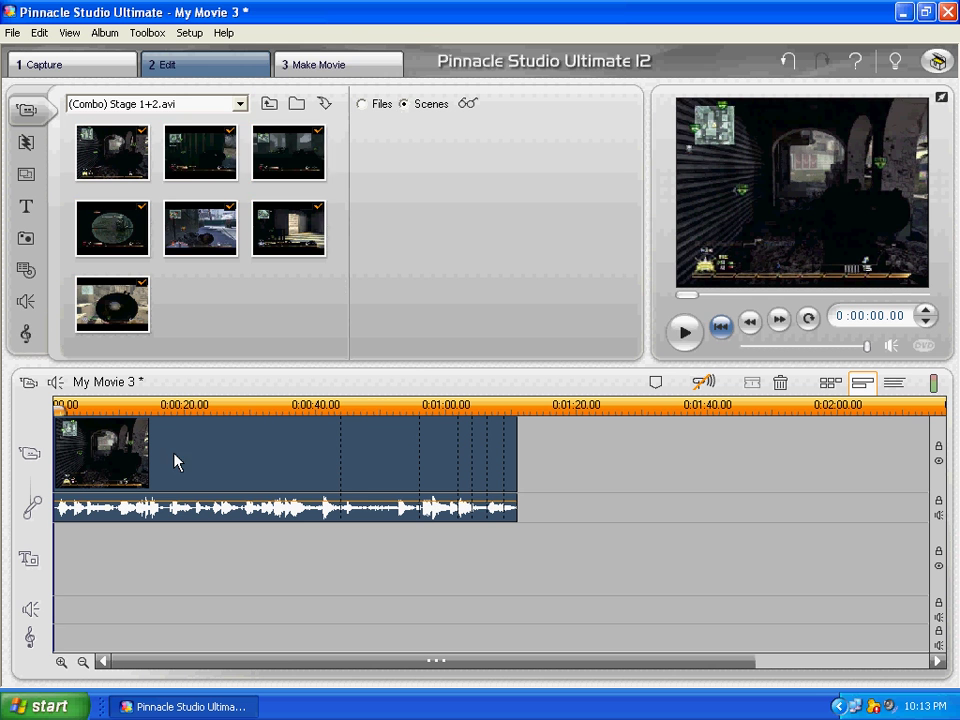
pyautogui.rightClick(174, 461)
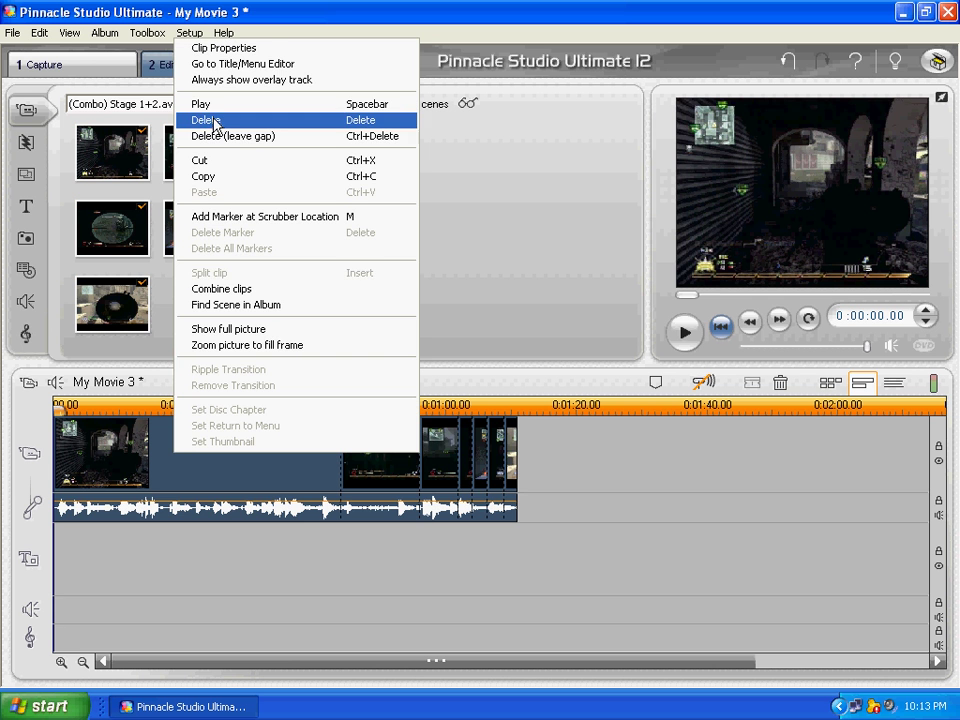
pyautogui.click(214, 124)
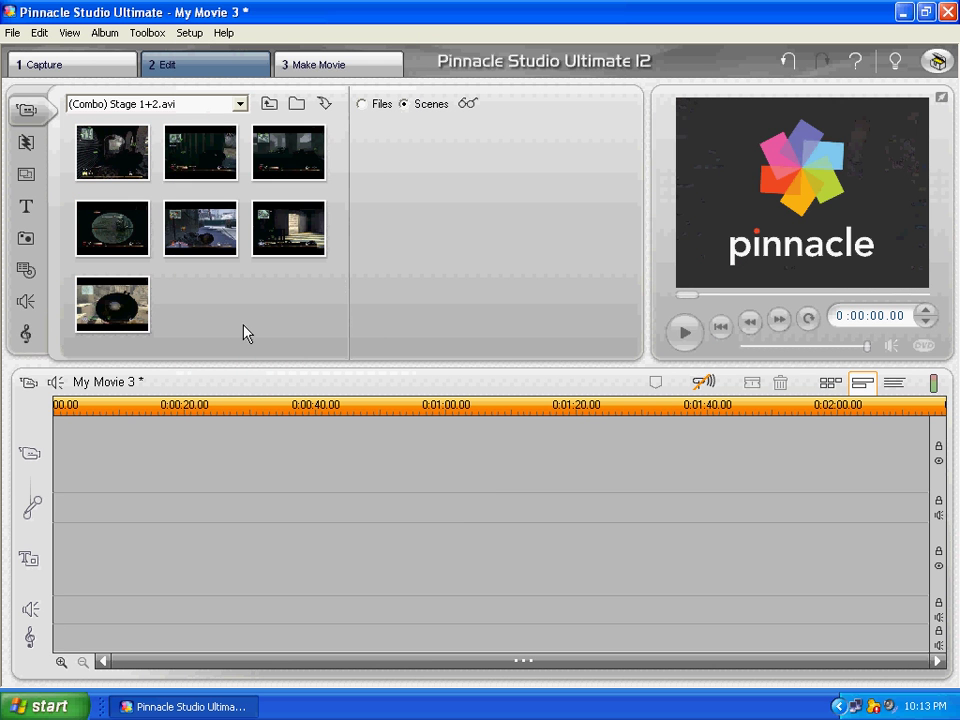
pyautogui.moveTo(311, 321); pyautogui.dragTo(77, 133)
pyautogui.moveTo(139, 165); pyautogui.dragTo(190, 442)
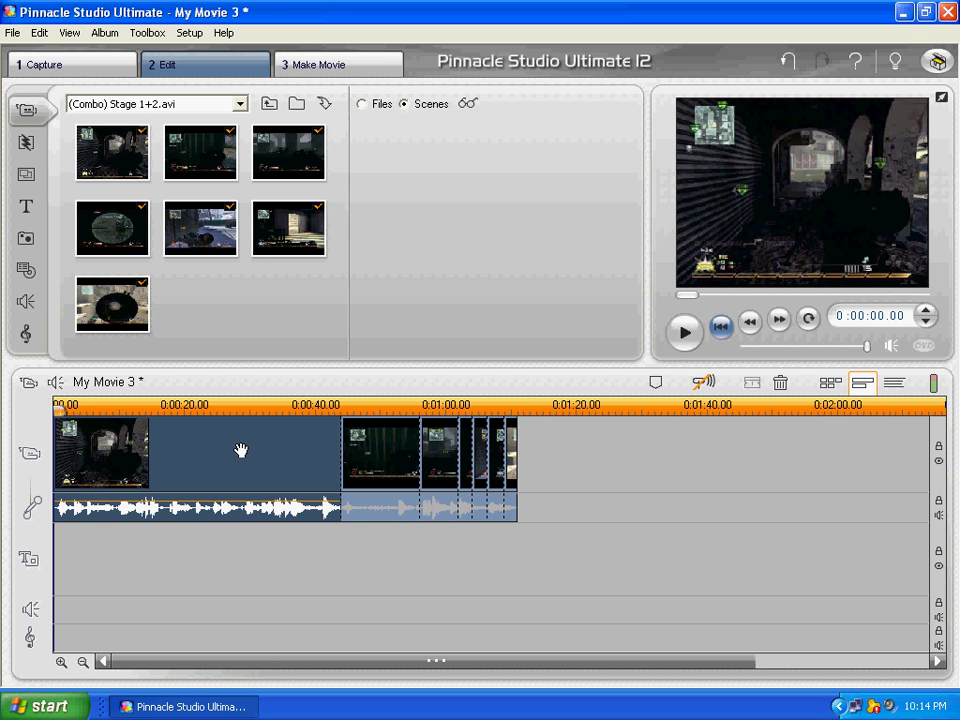
# Step: Delete the long opening scene so the remaining clips start at zero
pyautogui.moveTo(381, 465); pyautogui.dragTo(257, 455)
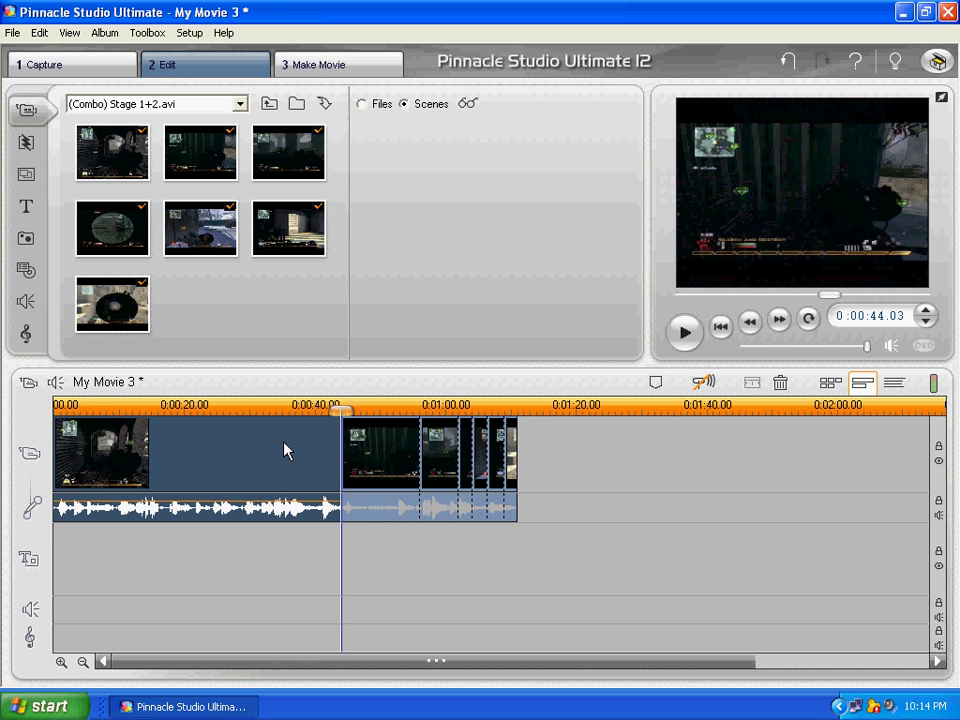
pyautogui.rightClick(257, 462)
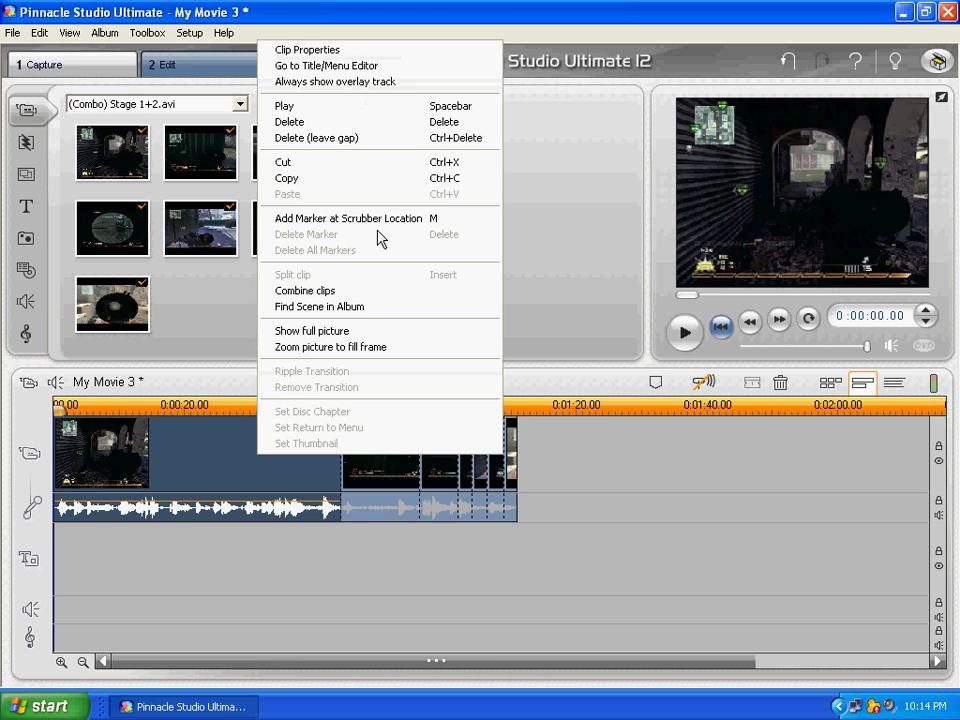
pyautogui.click(298, 121)
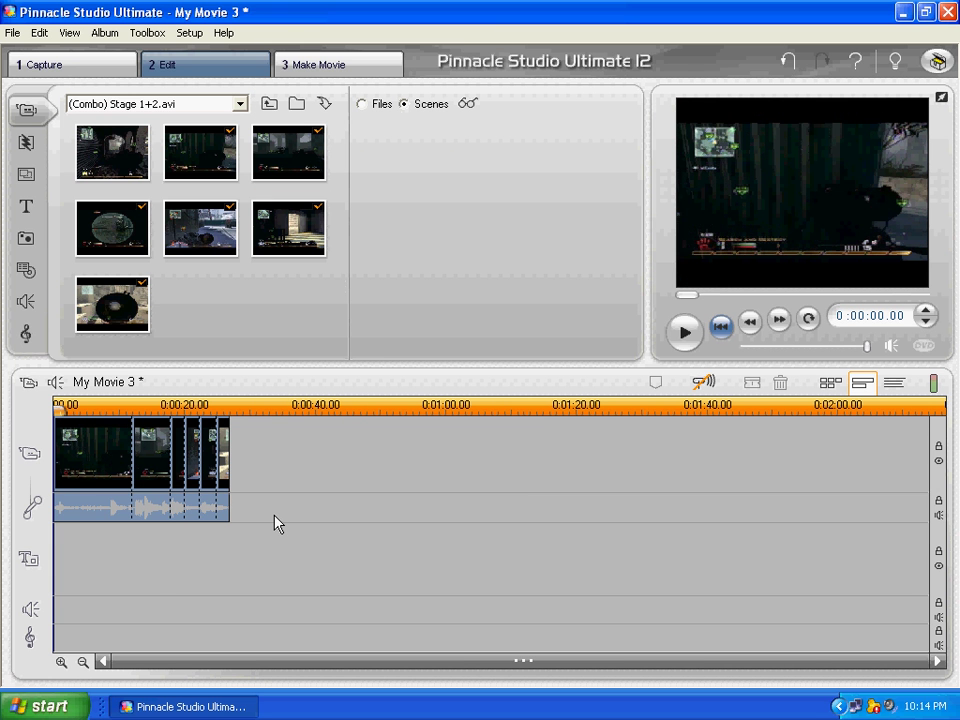
# Step: Drop the TEXT HERE title from the Titles album onto the title track
pyautogui.click(28, 210)
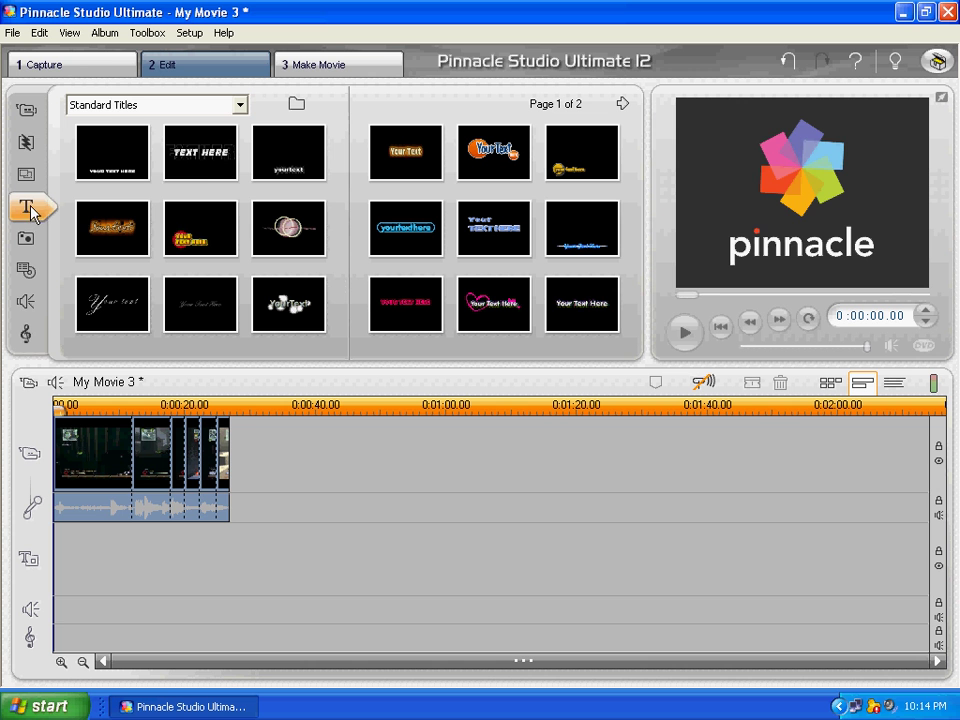
pyautogui.moveTo(206, 159)
pyautogui.mouseDown()
pyautogui.moveTo(256, 405)
pyautogui.moveTo(200, 522)
pyautogui.moveTo(105, 570)
pyautogui.mouseUp()
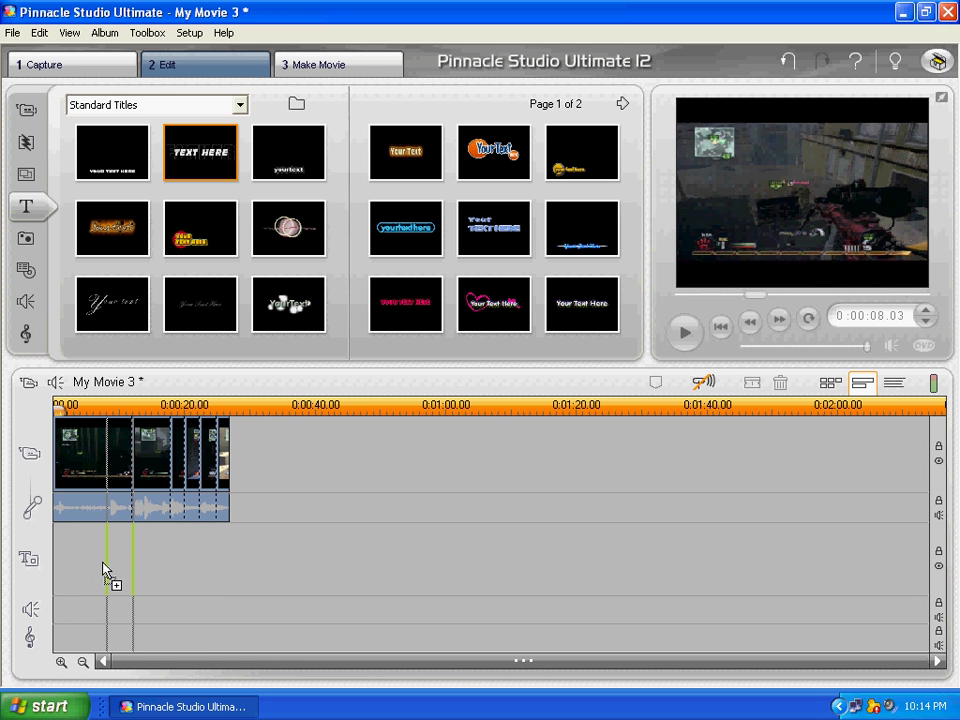
pyautogui.moveTo(103, 570); pyautogui.dragTo(105, 569)
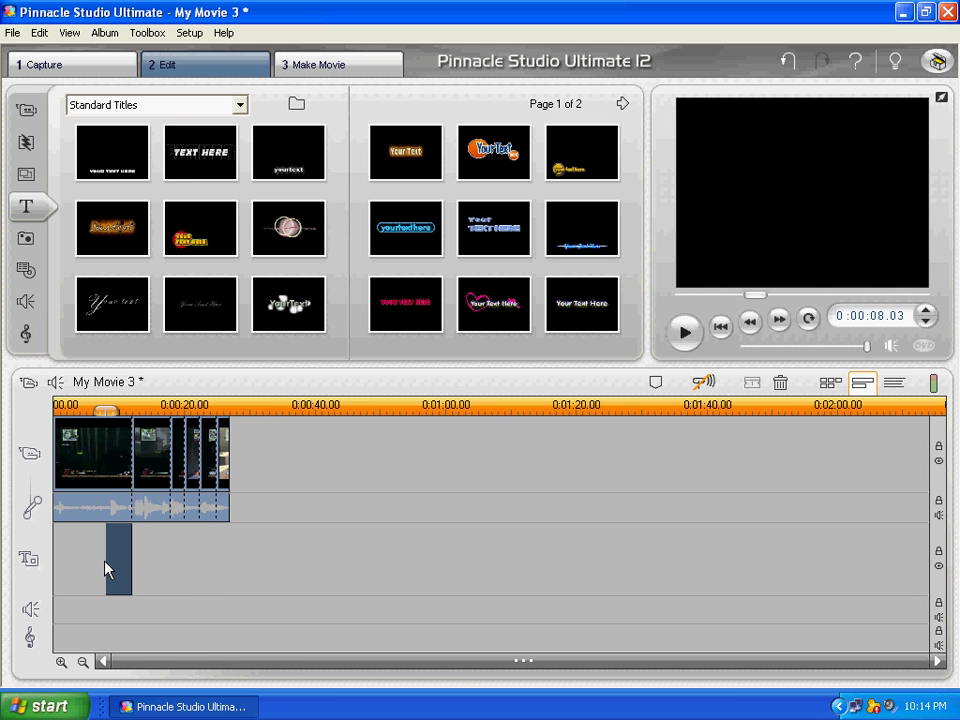
pyautogui.click(120, 569)
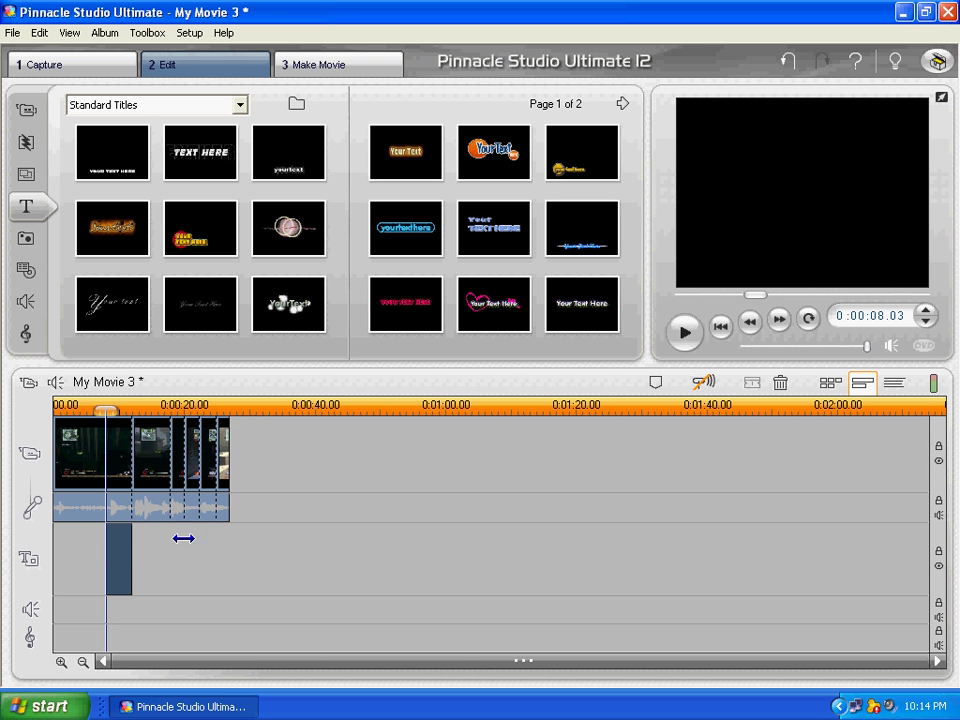
pyautogui.click(129, 562)
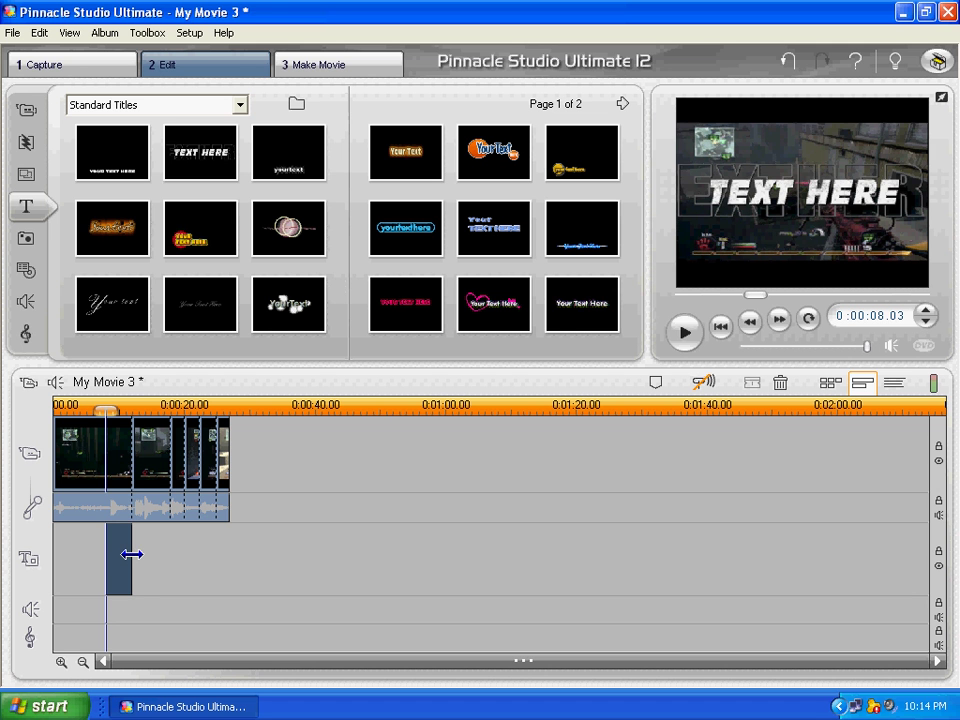
# Step: Lengthen the TEXT HERE title and position it at 0:00 on the title track
pyautogui.moveTo(129, 558)
pyautogui.mouseDown()
pyautogui.moveTo(383, 561)
pyautogui.moveTo(163, 558)
pyautogui.moveTo(278, 561)
pyautogui.moveTo(195, 559)
pyautogui.mouseUp()
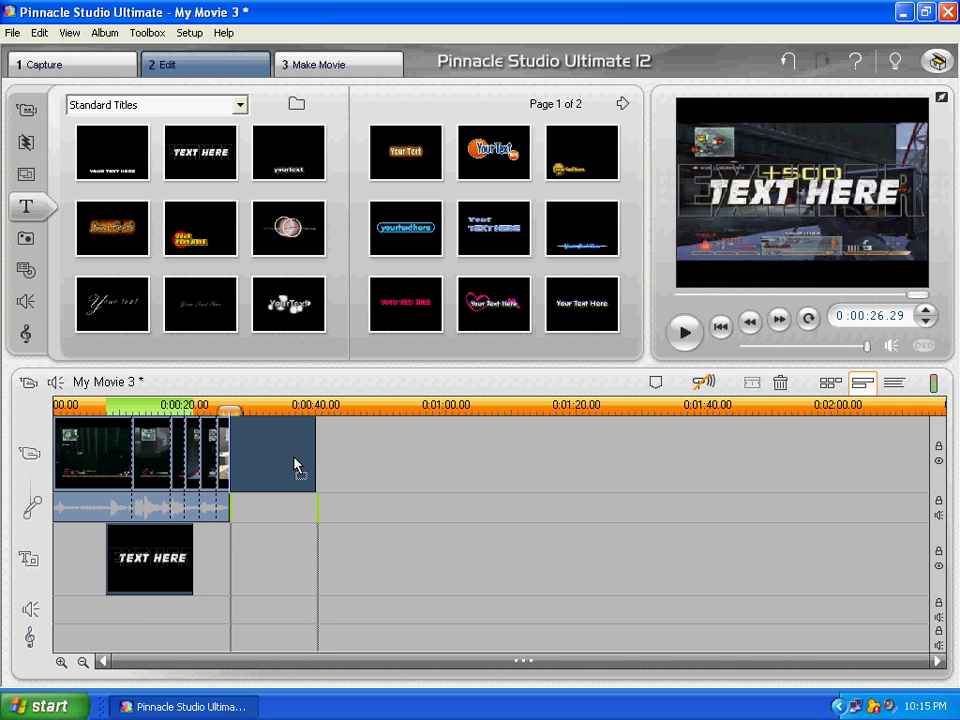
pyautogui.moveTo(296, 466)
pyautogui.mouseDown()
pyautogui.moveTo(519, 481)
pyautogui.moveTo(304, 474)
pyautogui.mouseUp()
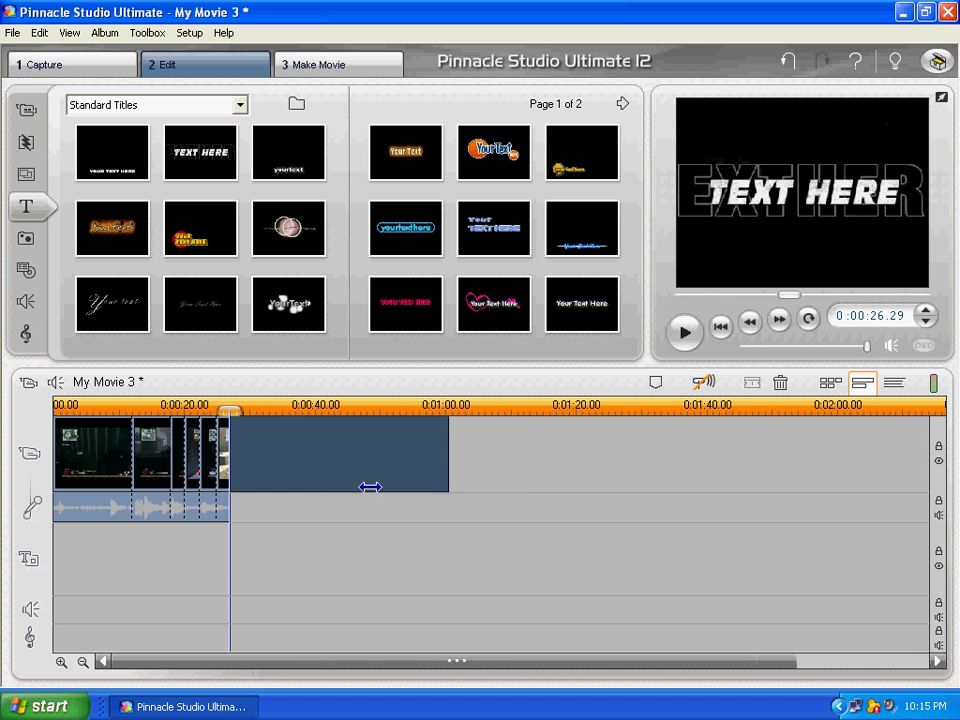
pyautogui.click(276, 455)
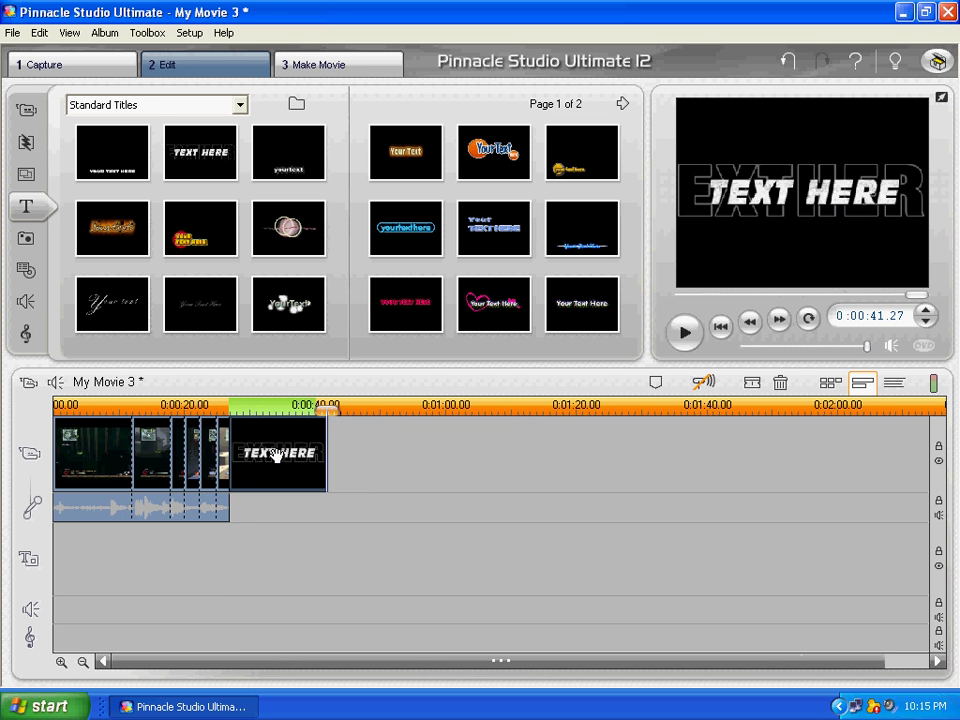
pyautogui.moveTo(276, 455); pyautogui.dragTo(115, 560)
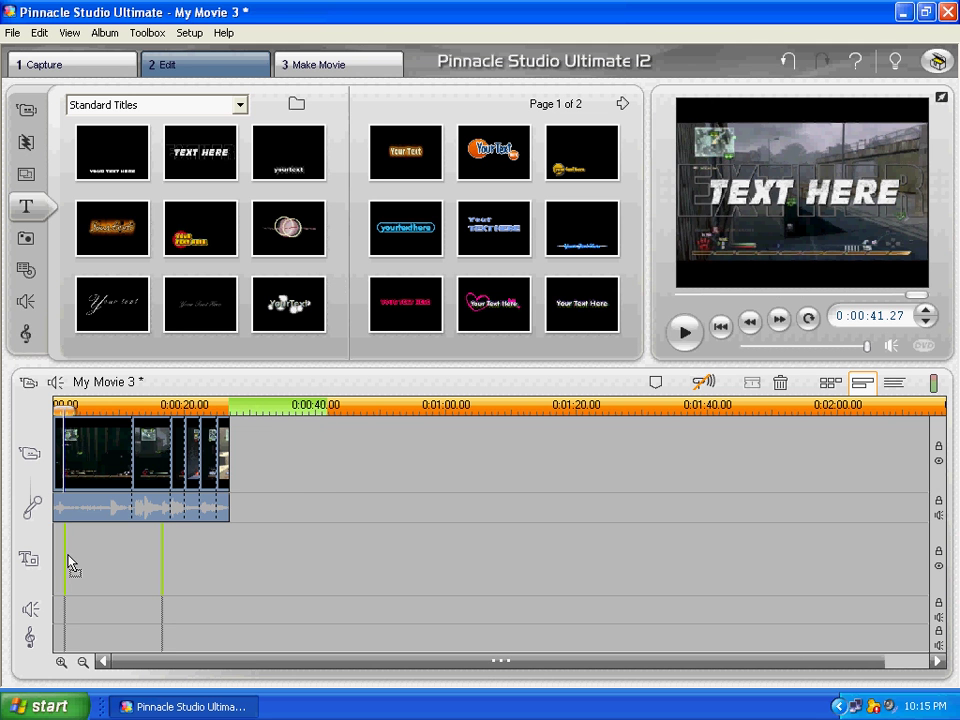
pyautogui.moveTo(111, 553); pyautogui.dragTo(65, 555)
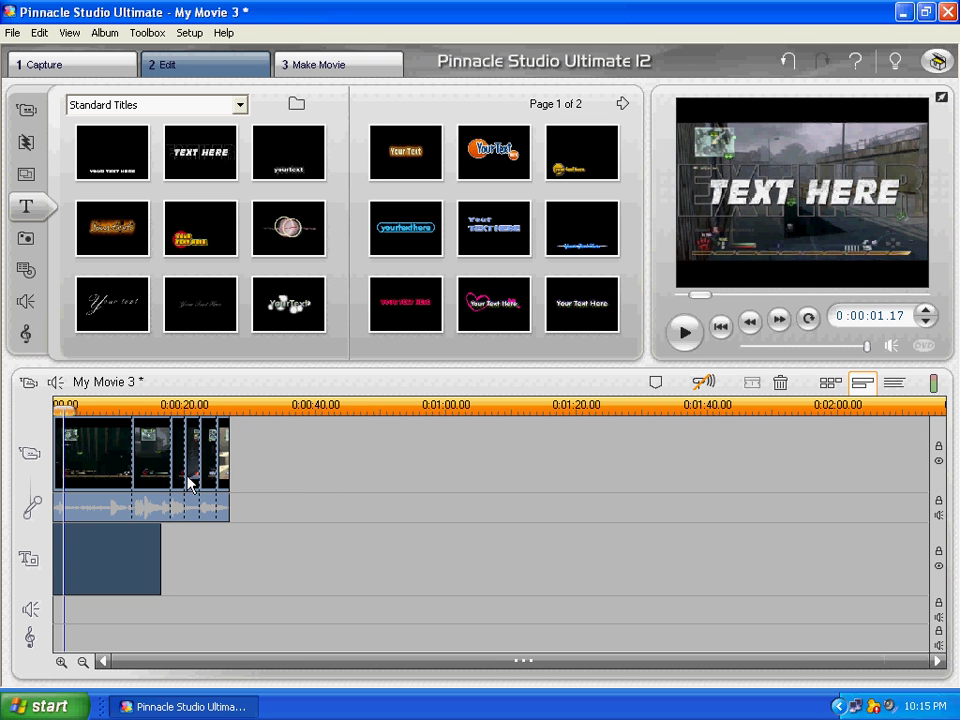
pyautogui.press('Home')
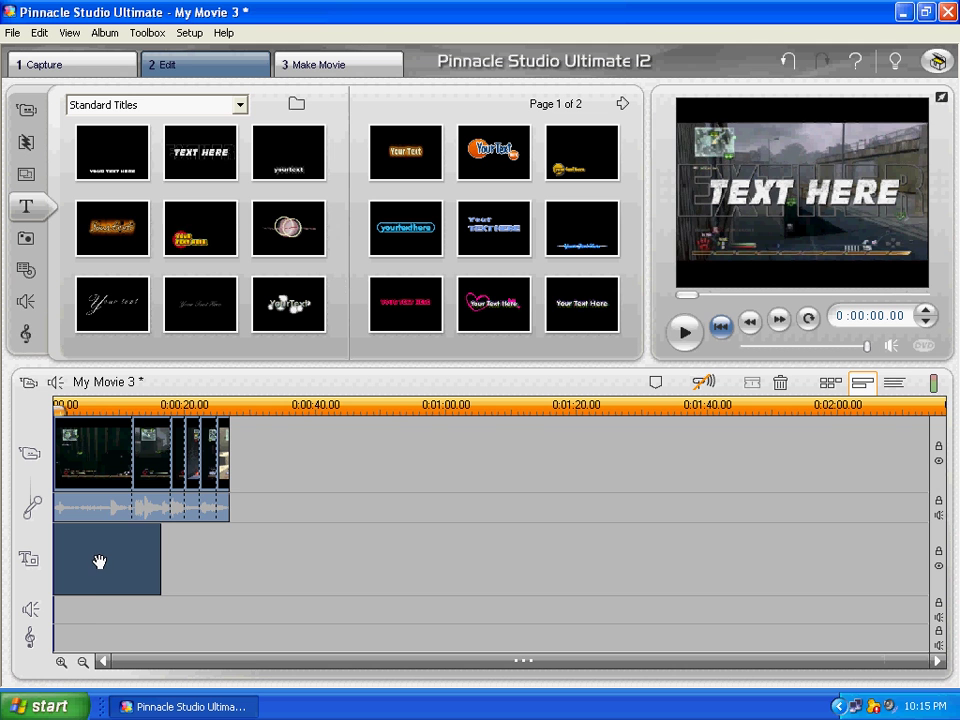
pyautogui.click(96, 561)
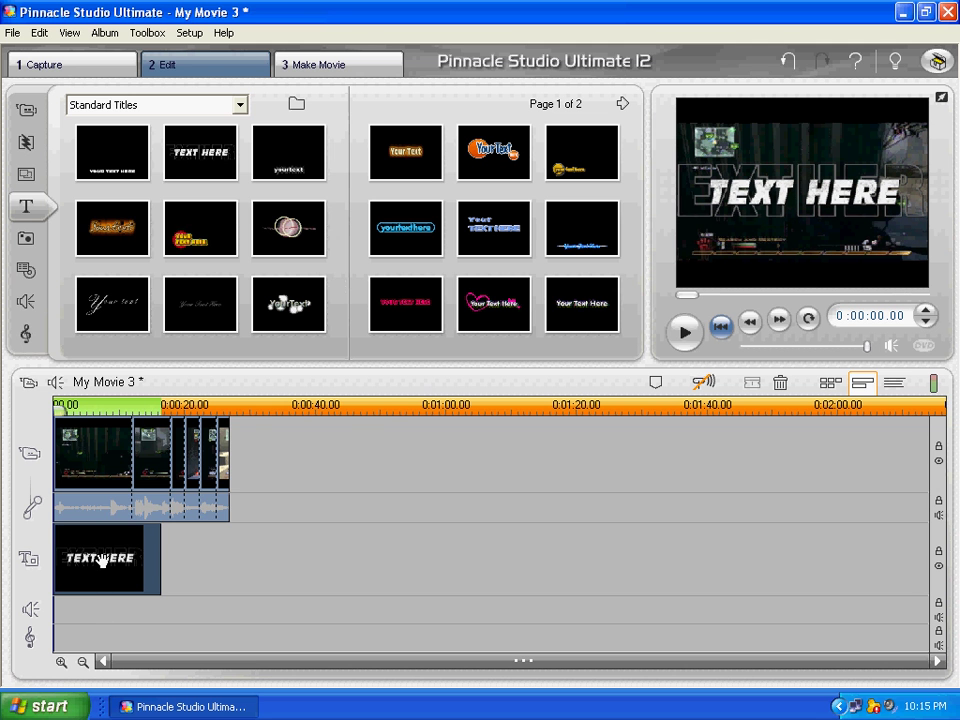
# Step: Open the title in the title editor and erase the TEXT HERE line
pyautogui.rightClick(104, 566)
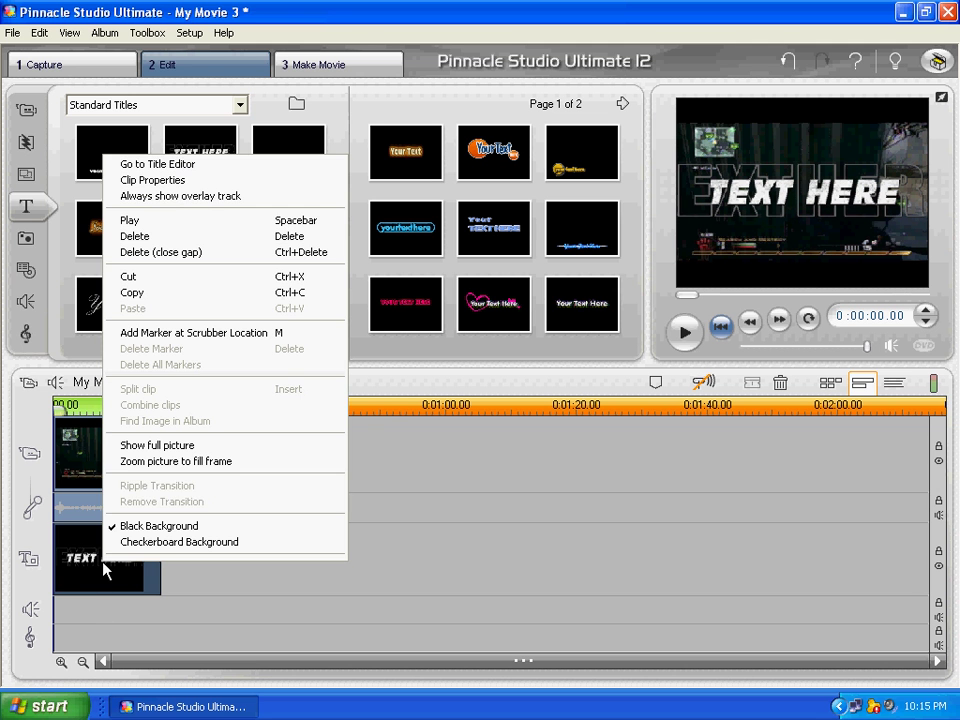
pyautogui.click(160, 166)
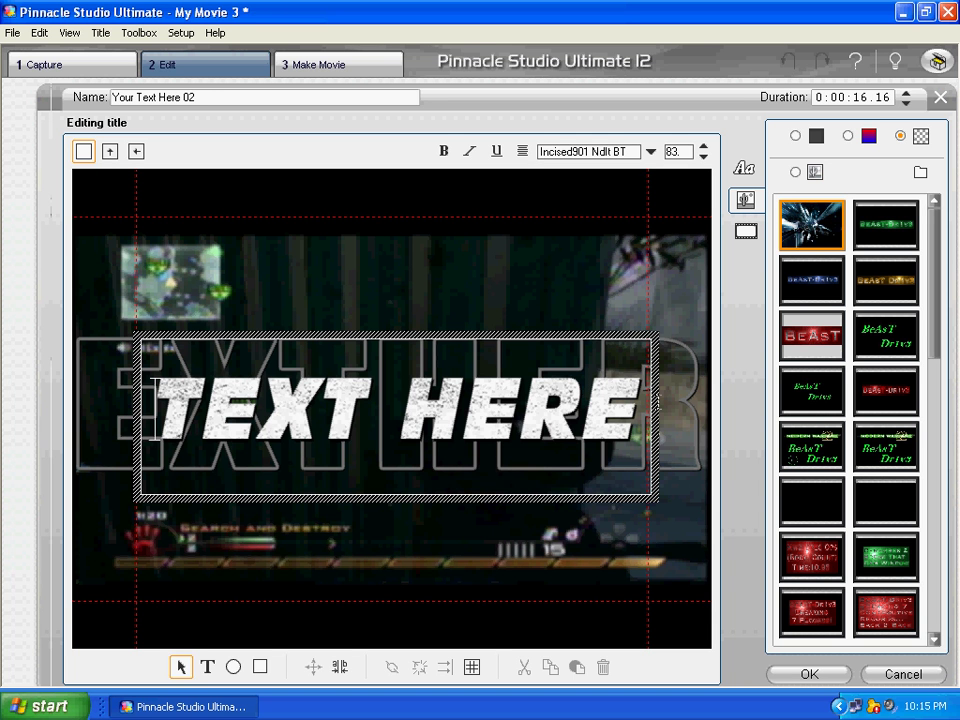
pyautogui.press('End')
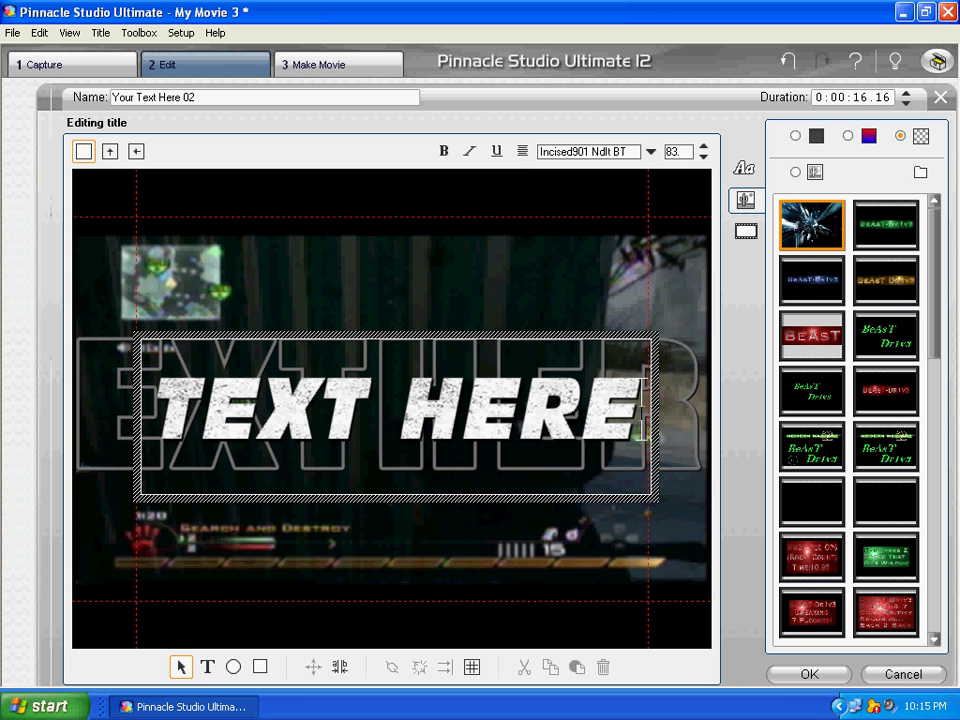
pyautogui.press('BackSpace')
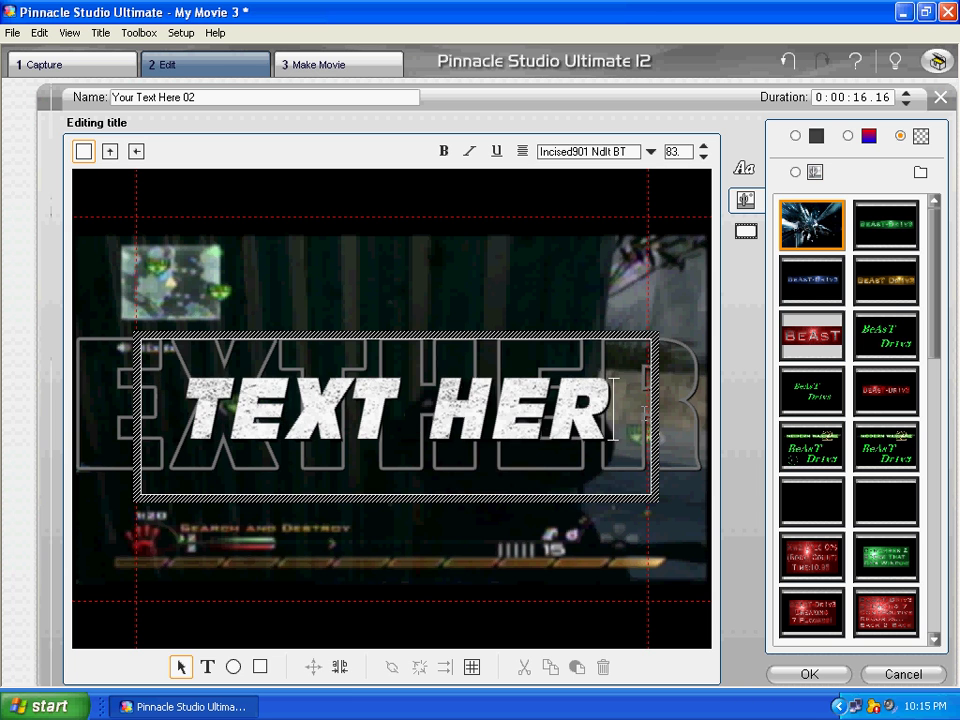
pyautogui.press('BackSpace')
pyautogui.press('BackSpace')
pyautogui.press('BackSpace')
pyautogui.press('BackSpace')
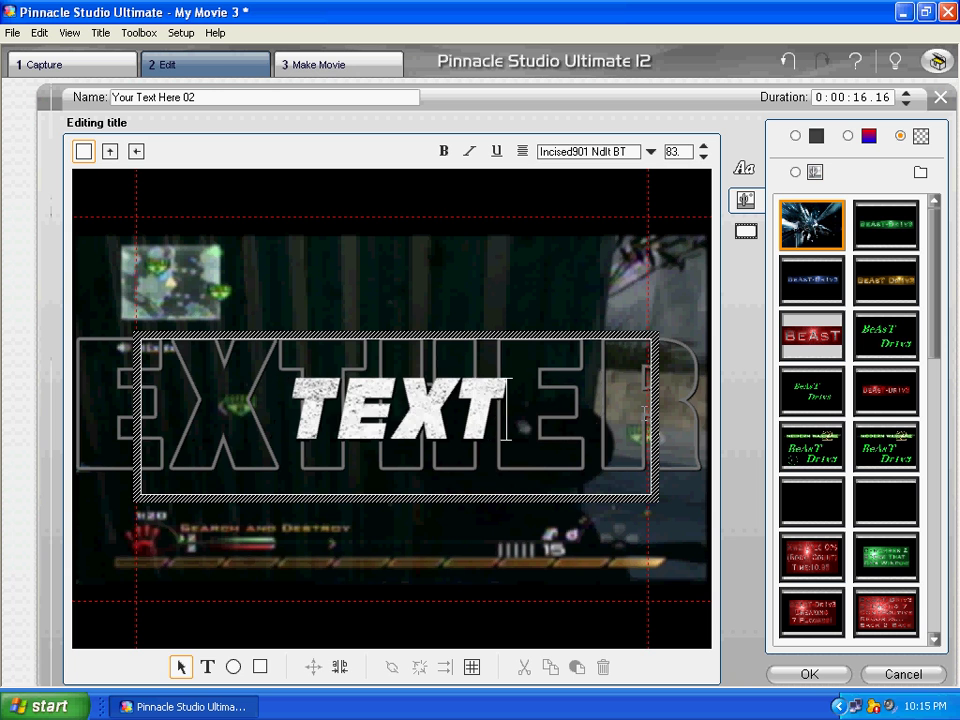
pyautogui.press('BackSpace')
pyautogui.press('BackSpace')
pyautogui.press('BackSpace')
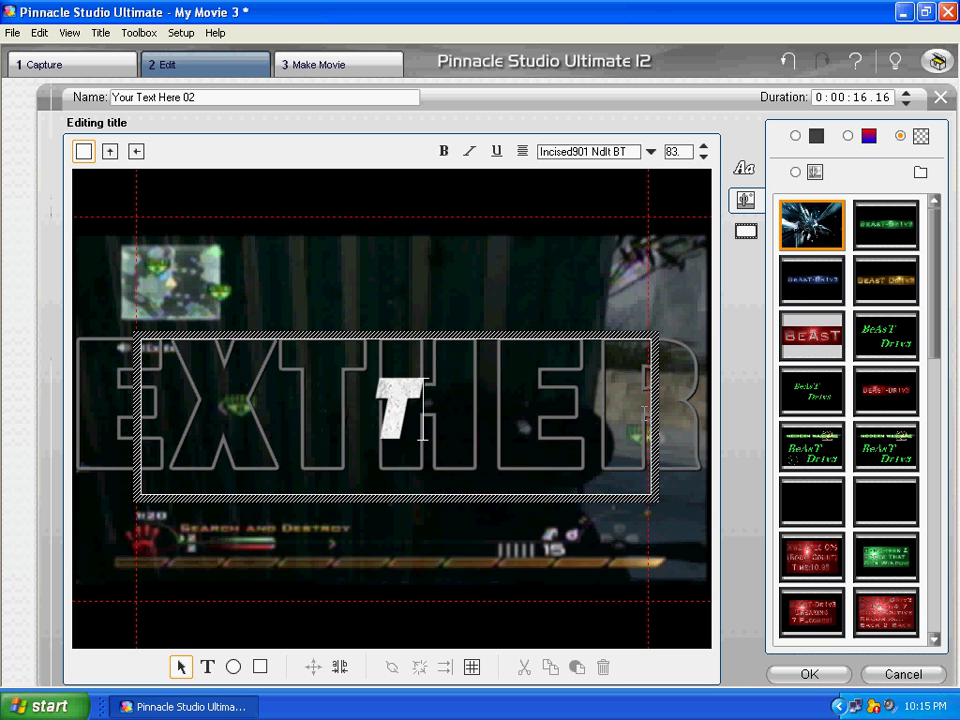
pyautogui.press('BackSpace')
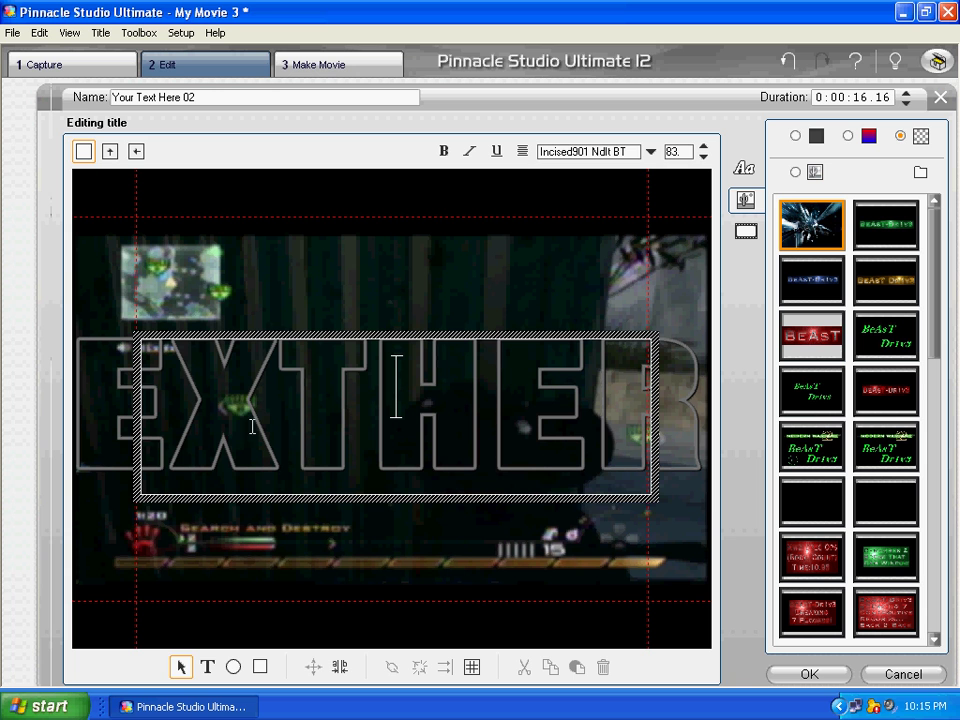
# Step: Erase the large outlined text line so the title is empty
pyautogui.click(701, 404)
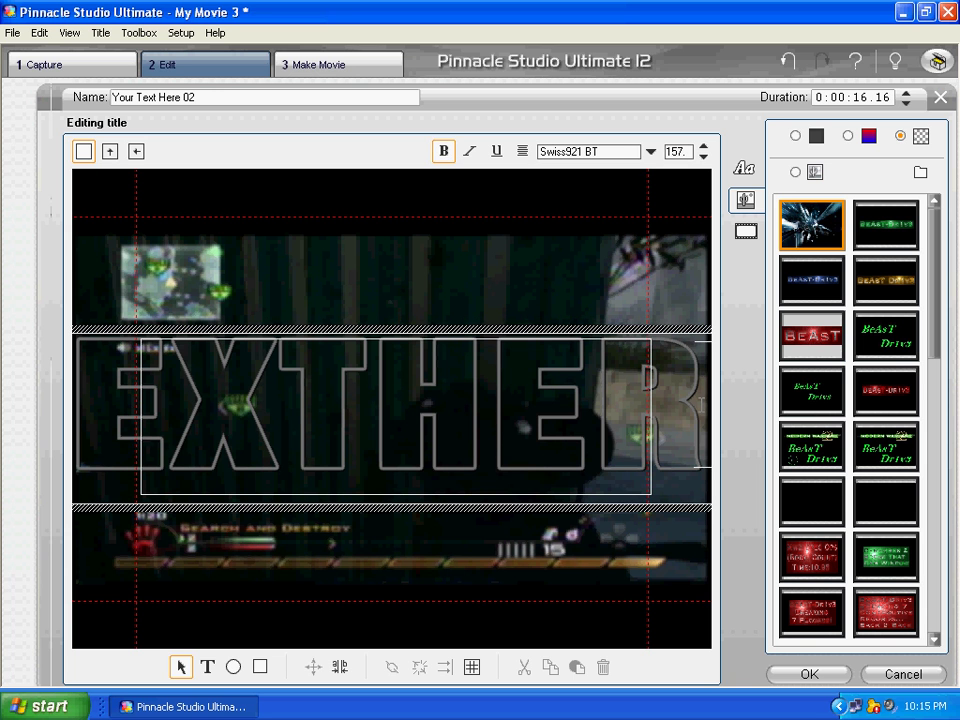
pyautogui.press('BackSpace')
pyautogui.press('BackSpace')
pyautogui.press('BackSpace')
pyautogui.press('BackSpace')
pyautogui.press('BackSpace')
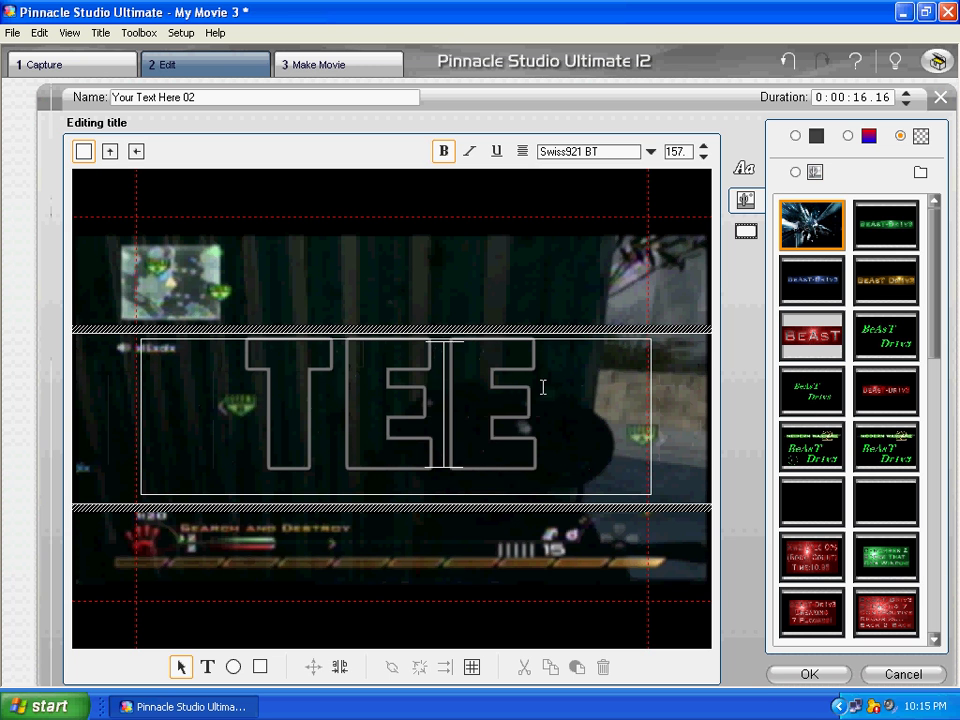
pyautogui.click(542, 398)
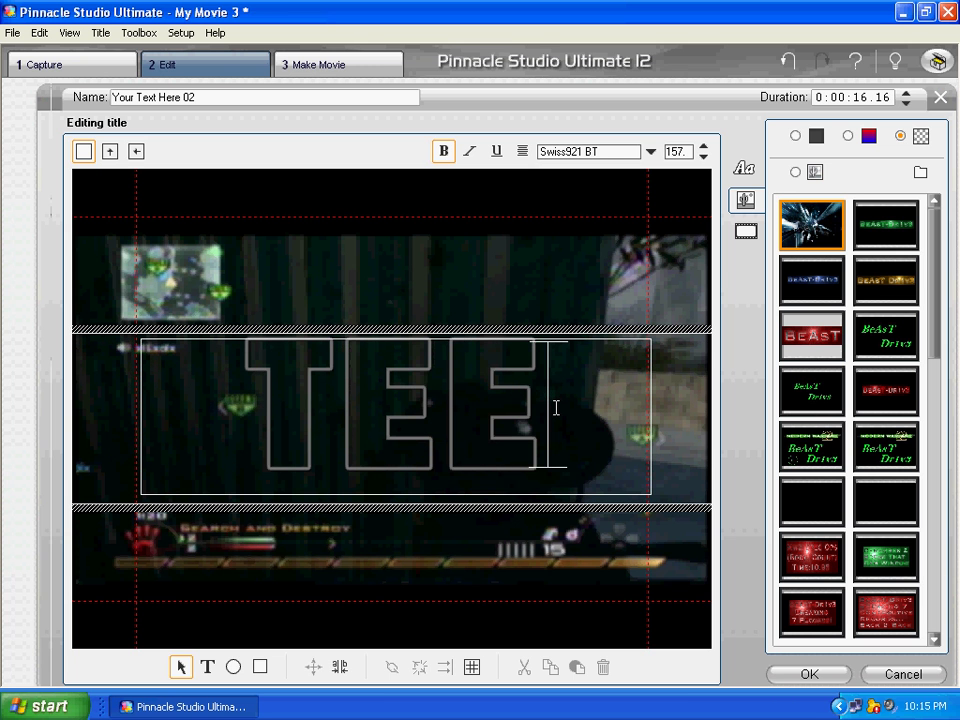
pyautogui.press('BackSpace')
pyautogui.press('BackSpace')
pyautogui.press('BackSpace')
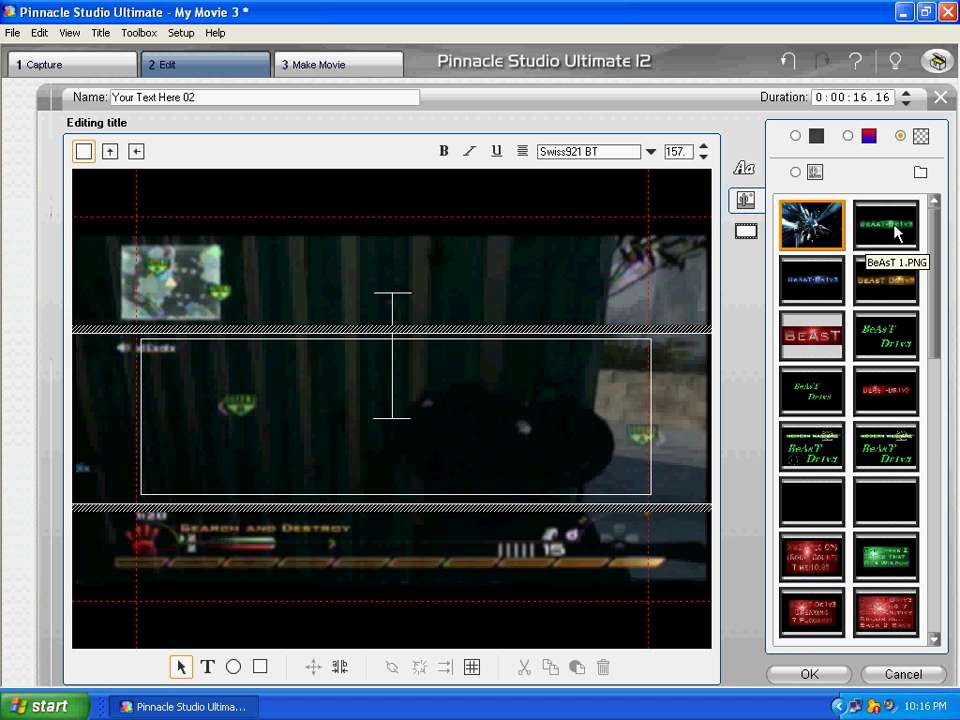
# Step: Try the green, gold and blue glowing backgrounds, then settle on a plain solid-colour background
pyautogui.click(895, 232)
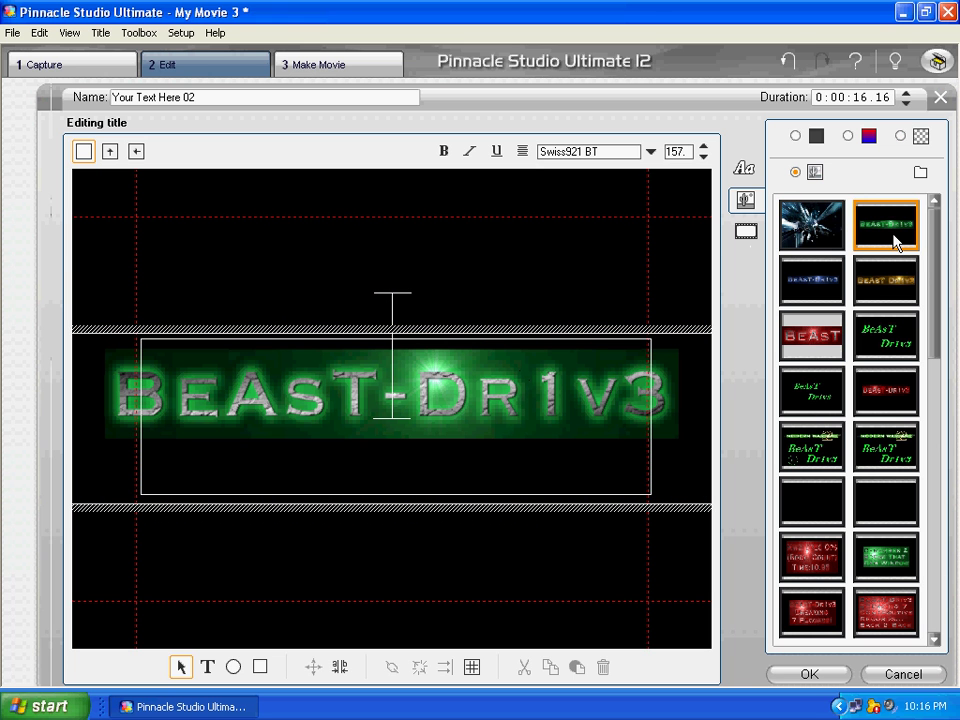
pyautogui.click(874, 279)
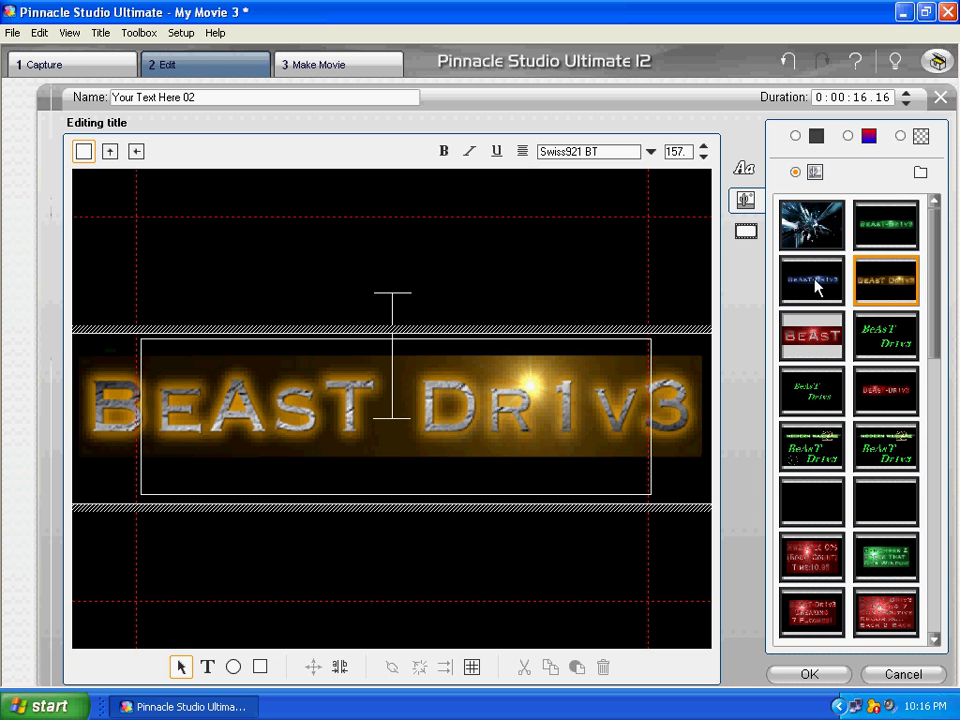
pyautogui.click(815, 284)
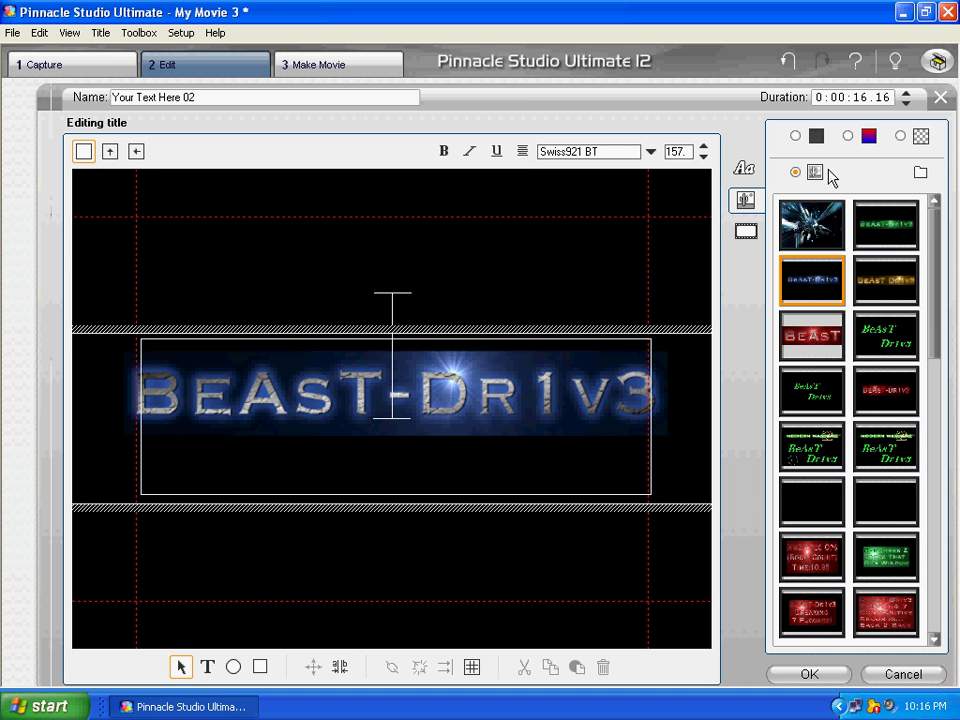
pyautogui.click(796, 136)
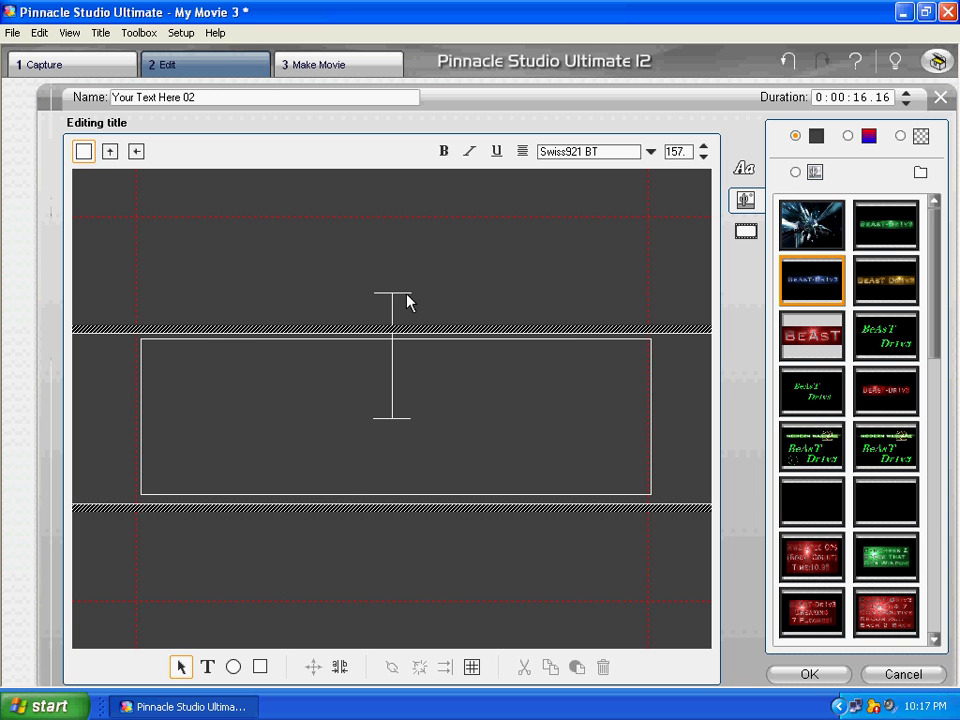
# Step: Place the MAL.bmp picture from the Pictures library in the upper part of the title
pyautogui.click(746, 234)
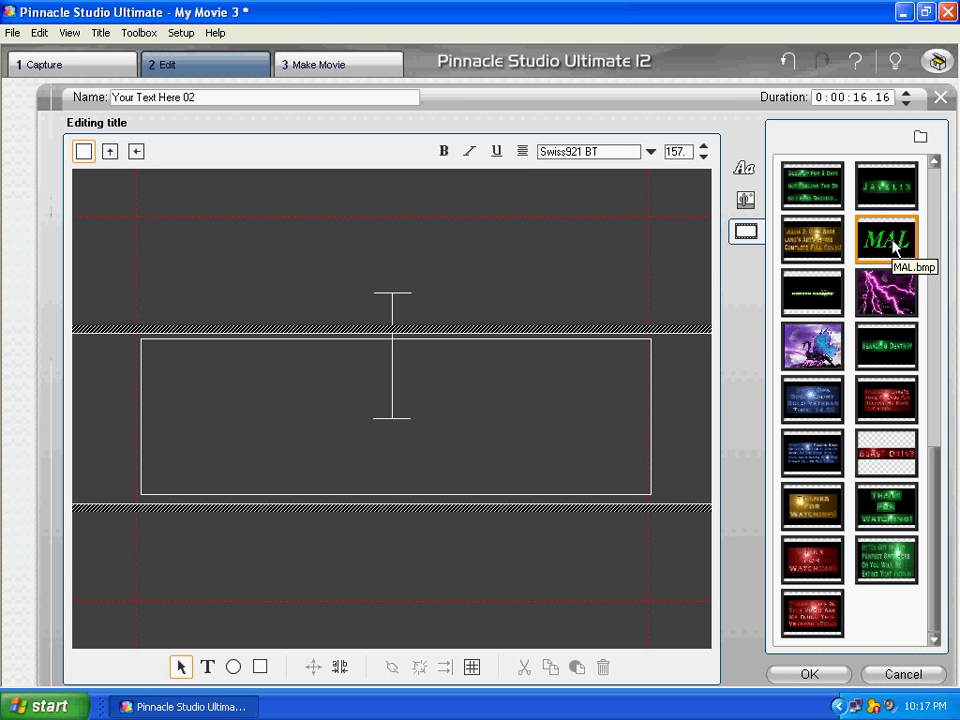
pyautogui.moveTo(893, 247); pyautogui.dragTo(408, 292)
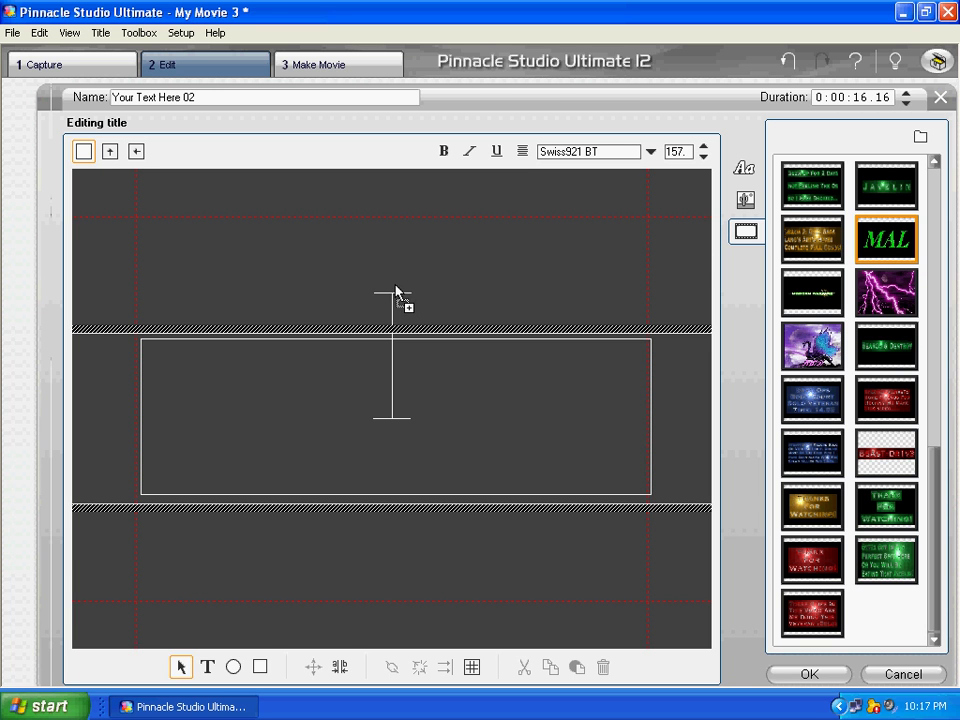
pyautogui.moveTo(390, 290); pyautogui.dragTo(396, 290)
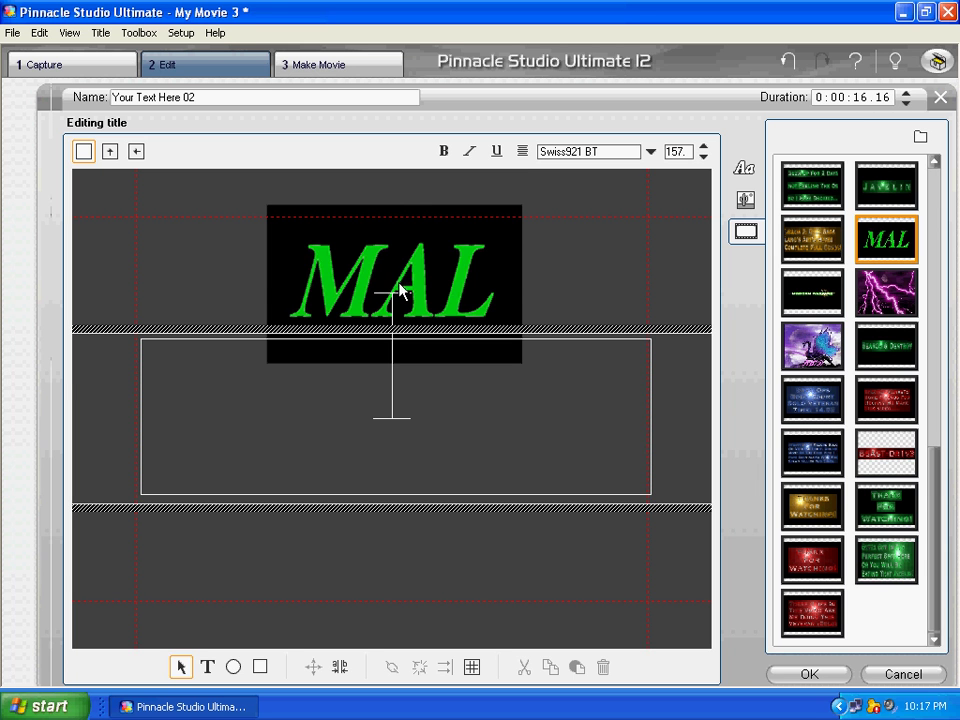
# Step: Move the MAL image to the top edge, widen it to both frame edges, and flatten it
pyautogui.click(398, 285)
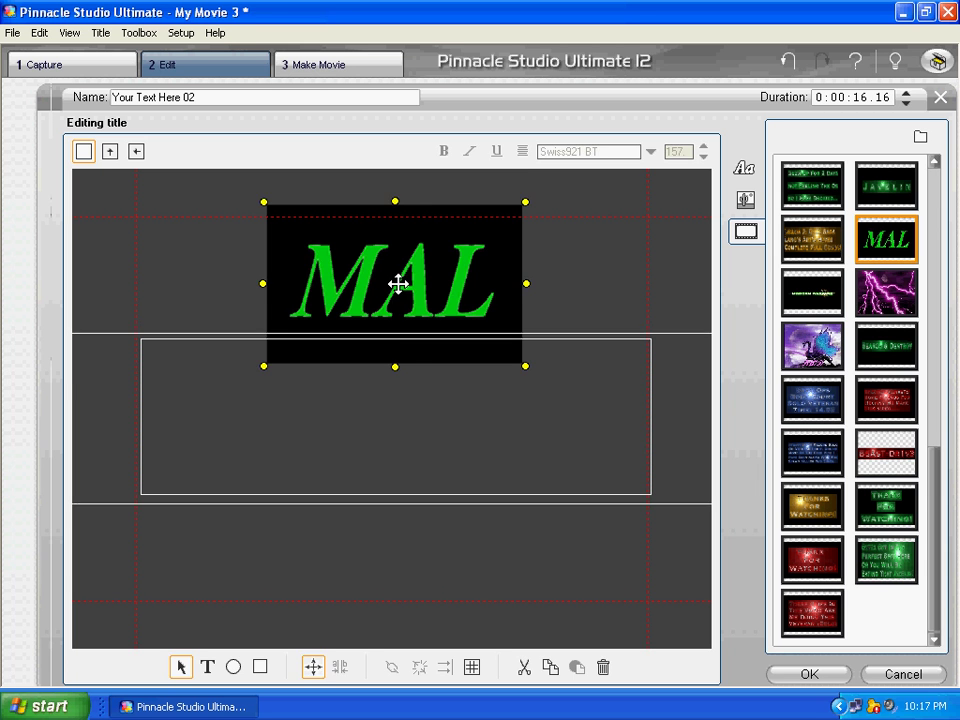
pyautogui.moveTo(398, 285)
pyautogui.mouseDown()
pyautogui.moveTo(376, 259)
pyautogui.moveTo(397, 263)
pyautogui.mouseUp()
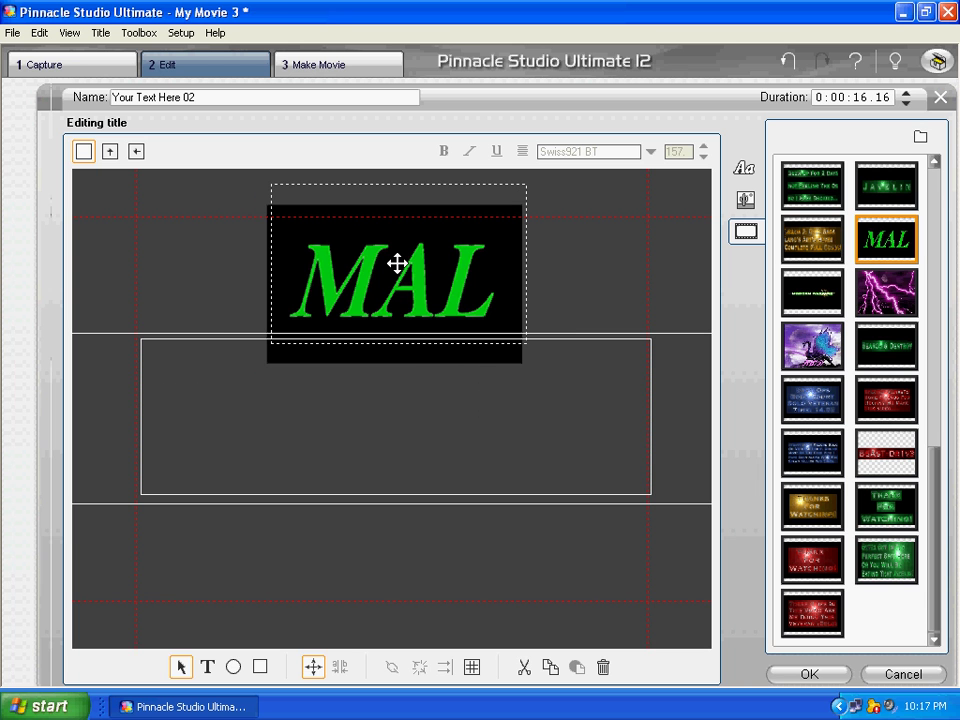
pyautogui.moveTo(397, 263); pyautogui.dragTo(397, 249)
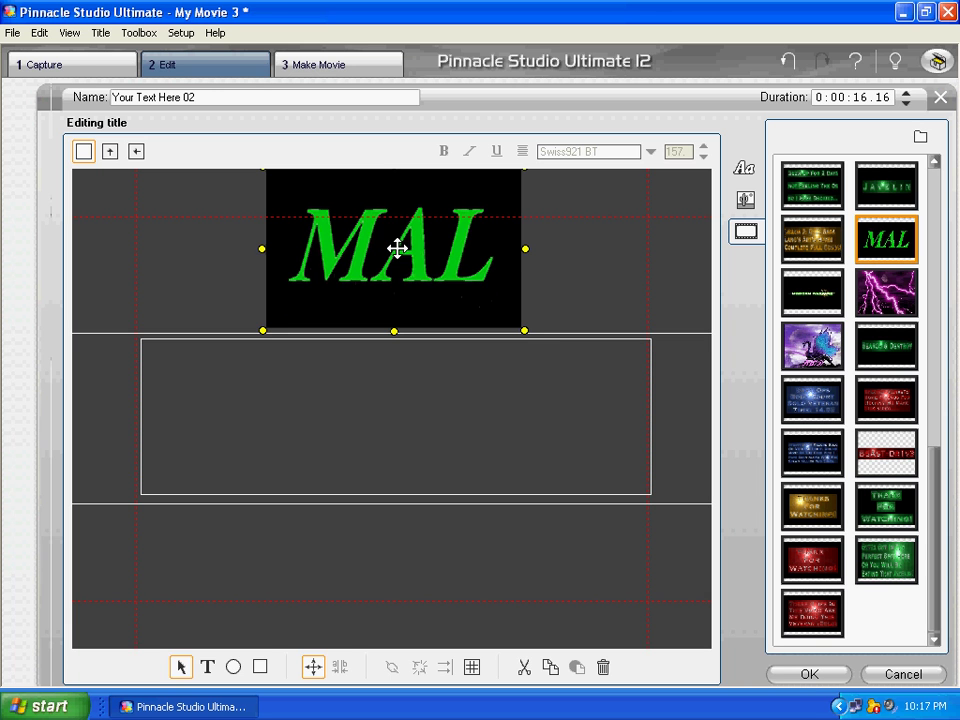
pyautogui.moveTo(262, 248); pyautogui.dragTo(74, 248)
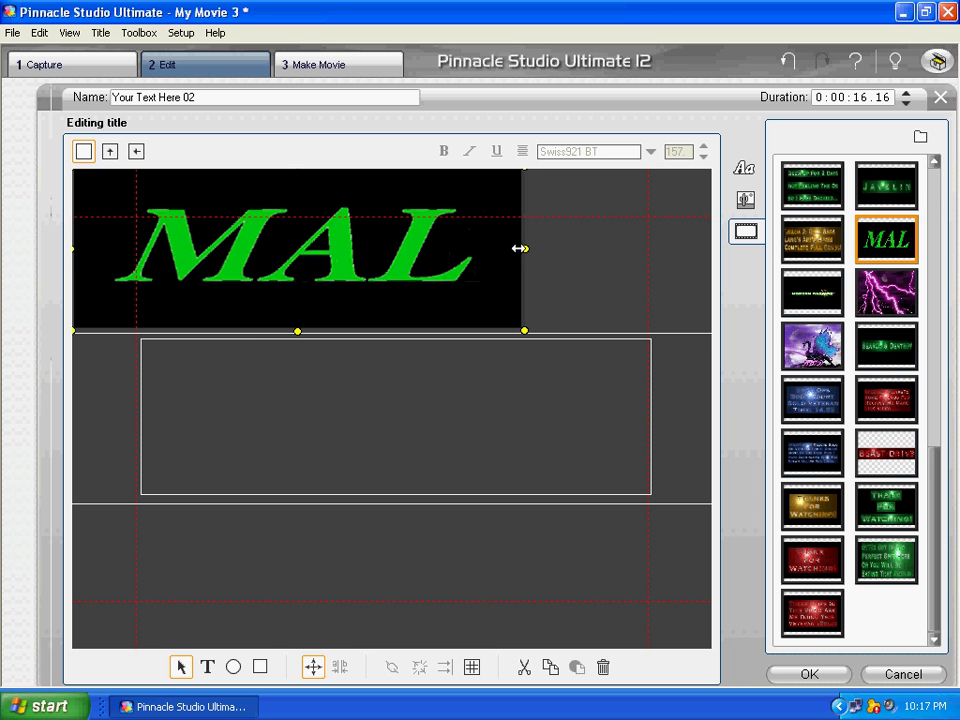
pyautogui.moveTo(520, 248)
pyautogui.mouseDown()
pyautogui.moveTo(611, 240)
pyautogui.moveTo(708, 258)
pyautogui.mouseUp()
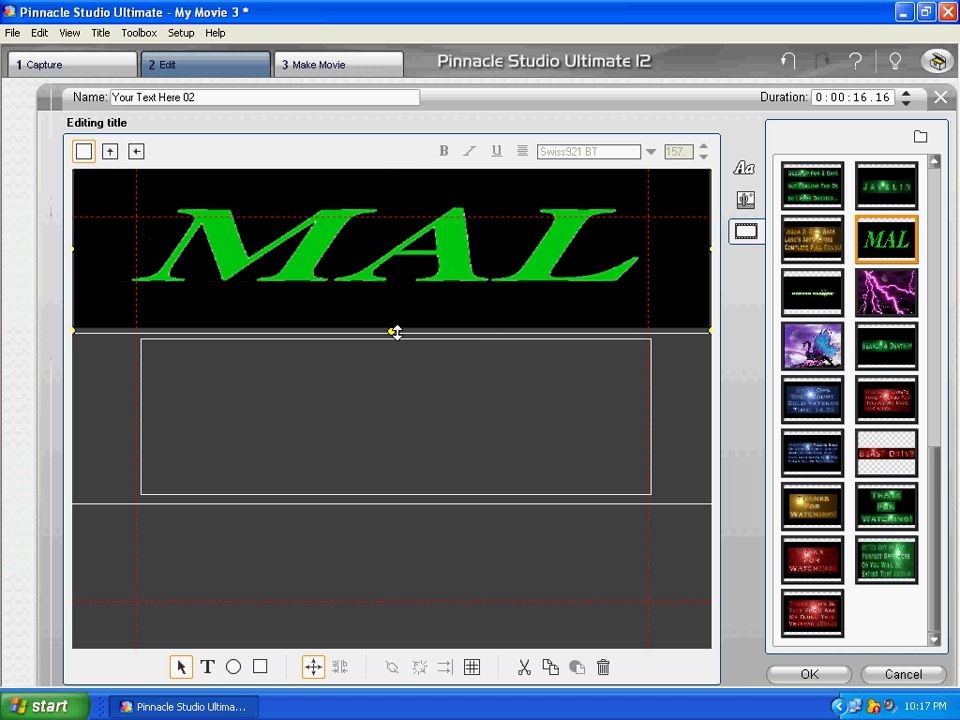
pyautogui.moveTo(393, 331); pyautogui.dragTo(393, 247)
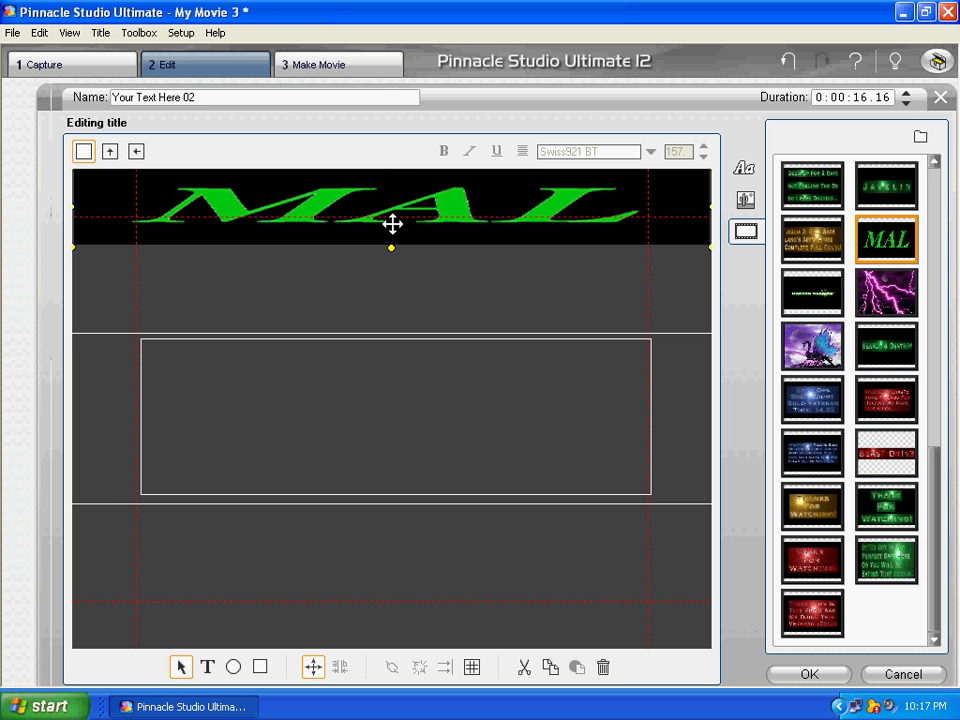
pyautogui.moveTo(392, 241)
pyautogui.mouseDown()
pyautogui.moveTo(392, 307)
pyautogui.moveTo(390, 203)
pyautogui.mouseUp()
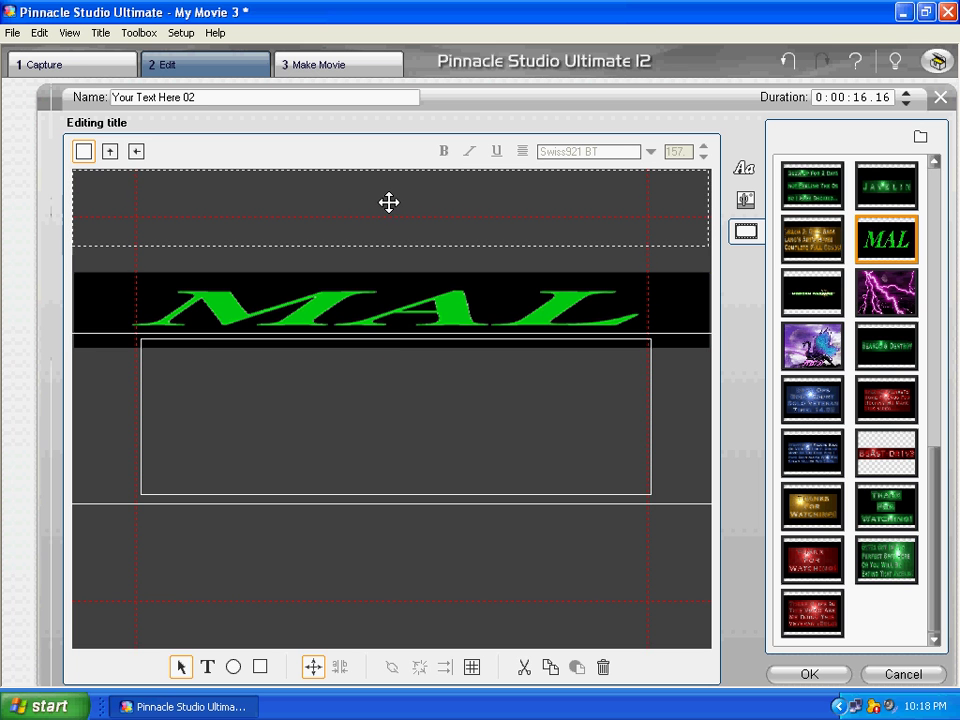
pyautogui.moveTo(391, 203); pyautogui.dragTo(390, 202)
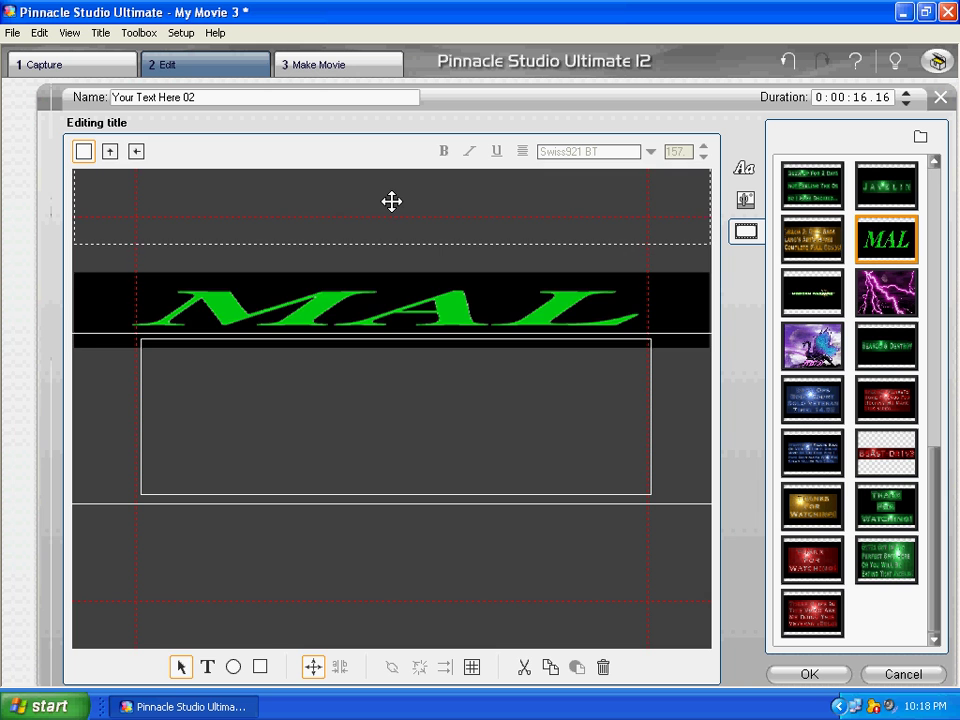
pyautogui.moveTo(390, 202); pyautogui.dragTo(391, 202)
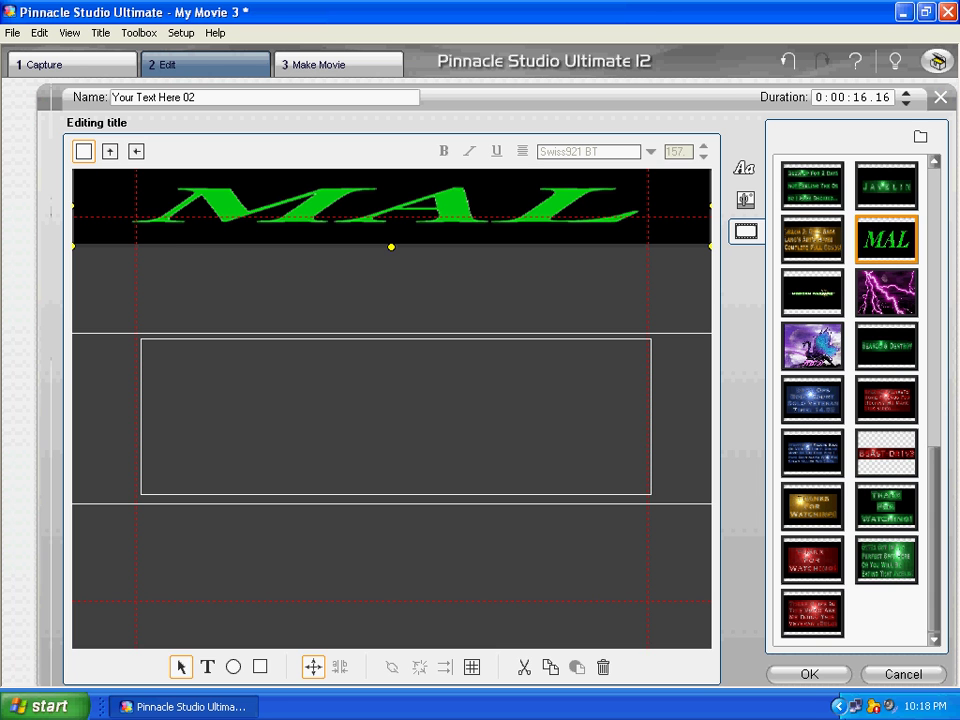
# Step: Accept the MAL title and move its clip to the start of the title track
pyautogui.click(806, 673)
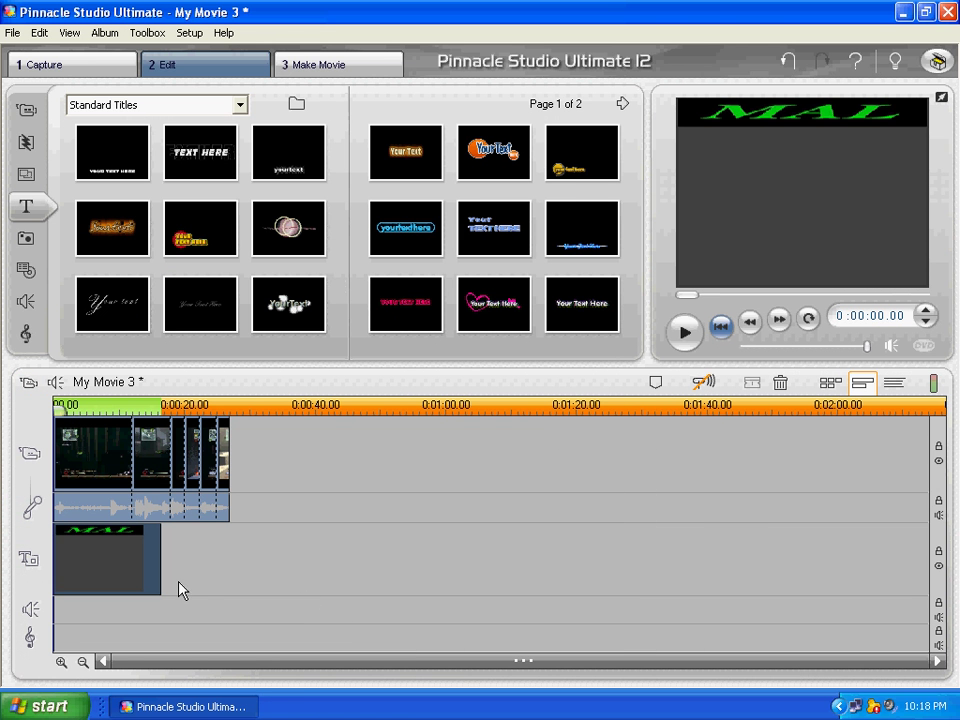
pyautogui.moveTo(104, 572)
pyautogui.mouseDown()
pyautogui.moveTo(277, 458)
pyautogui.moveTo(272, 452)
pyautogui.mouseUp()
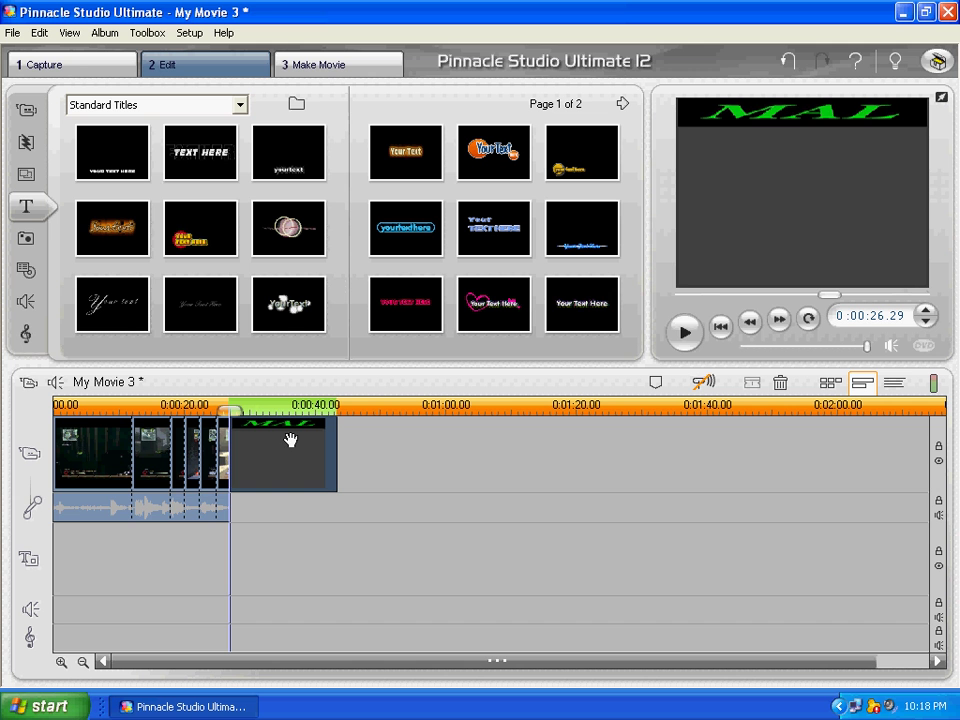
pyautogui.moveTo(280, 457); pyautogui.dragTo(90, 560)
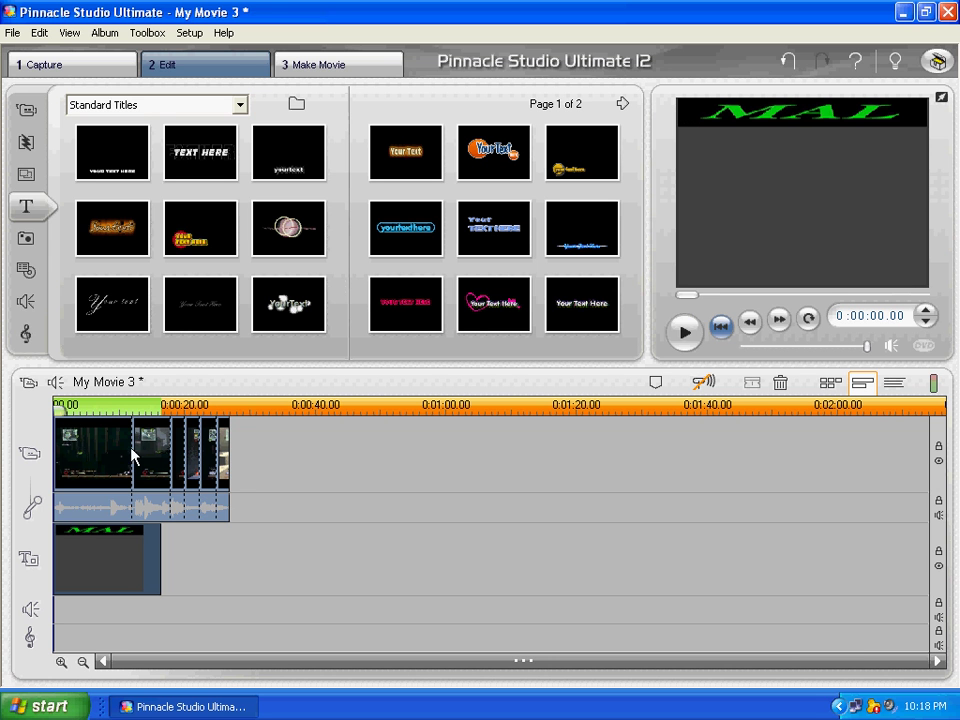
pyautogui.click(72, 453)
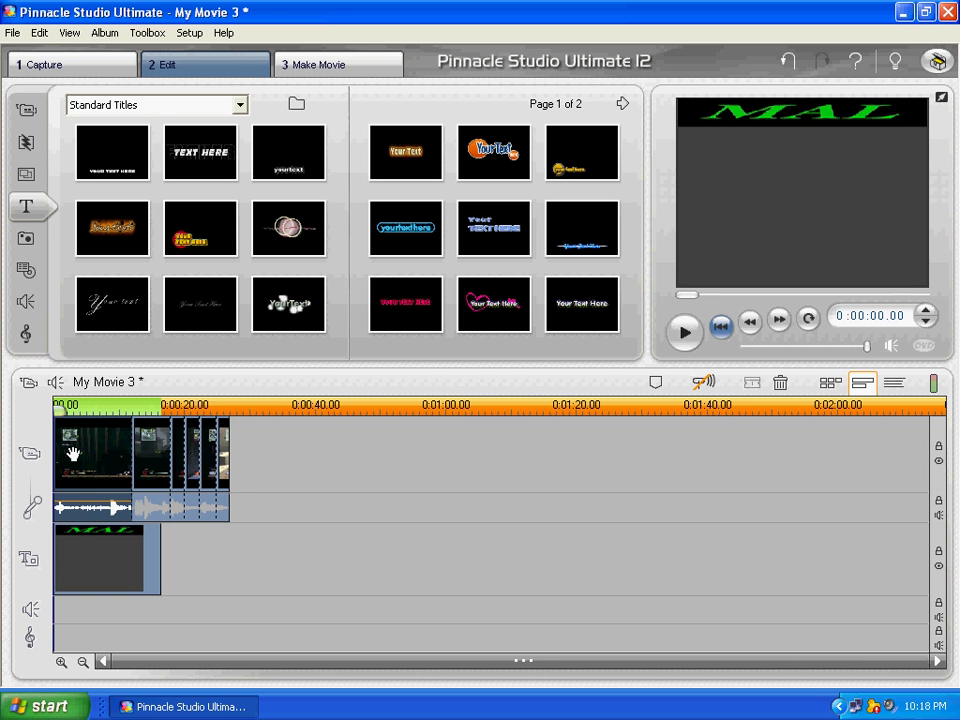
# Step: Preview the movie around 0:05 and 0:15, stopping near nine seconds, to check the MAL title
pyautogui.click(687, 336)
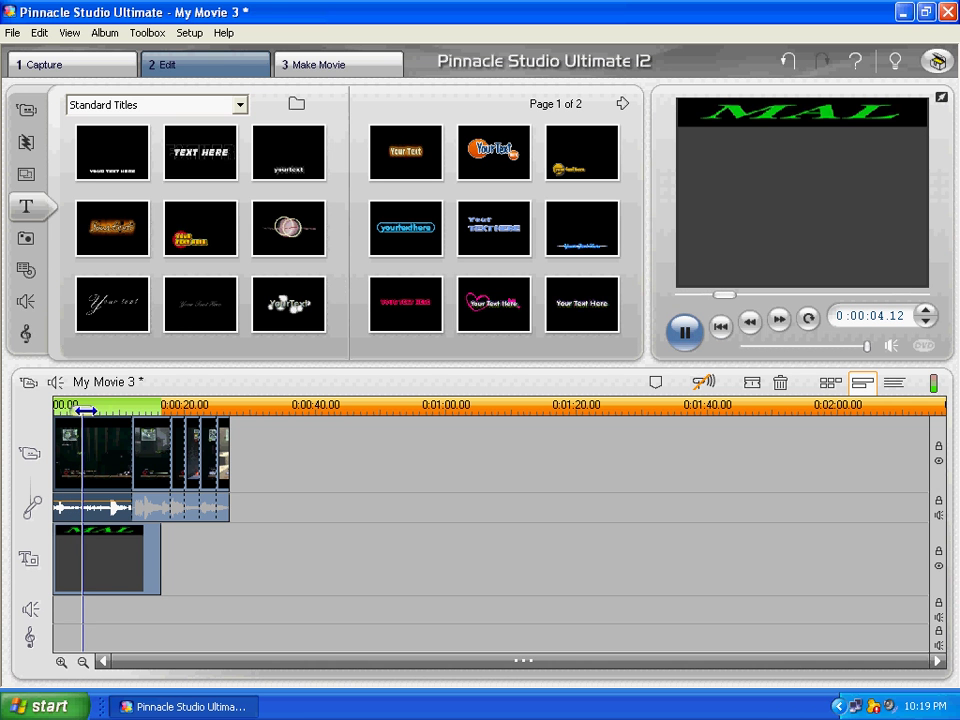
pyautogui.click(91, 410)
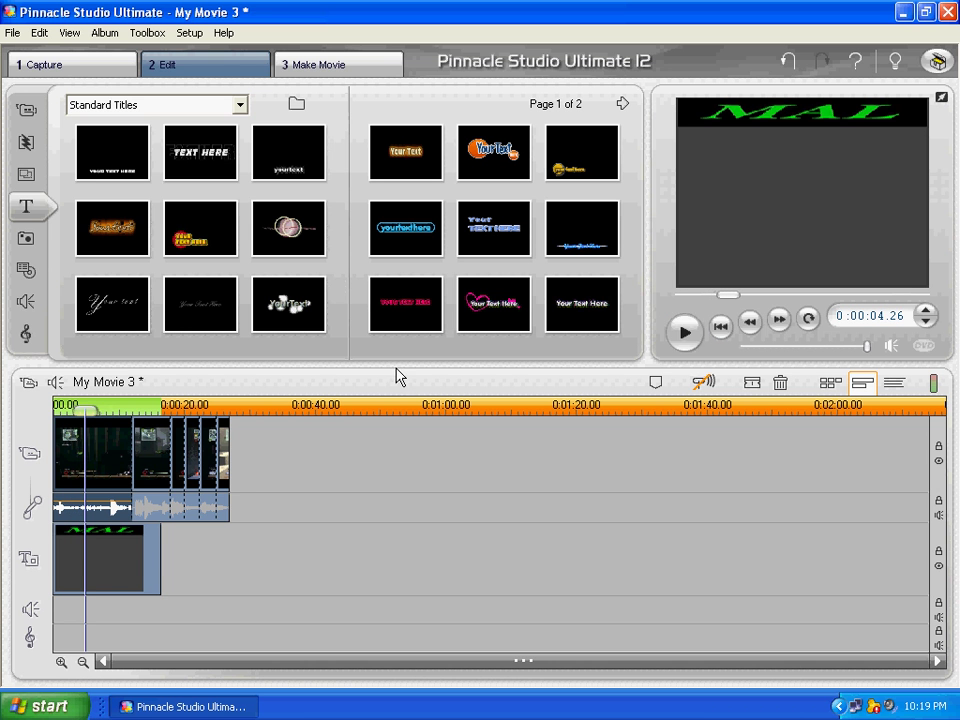
pyautogui.click(684, 332)
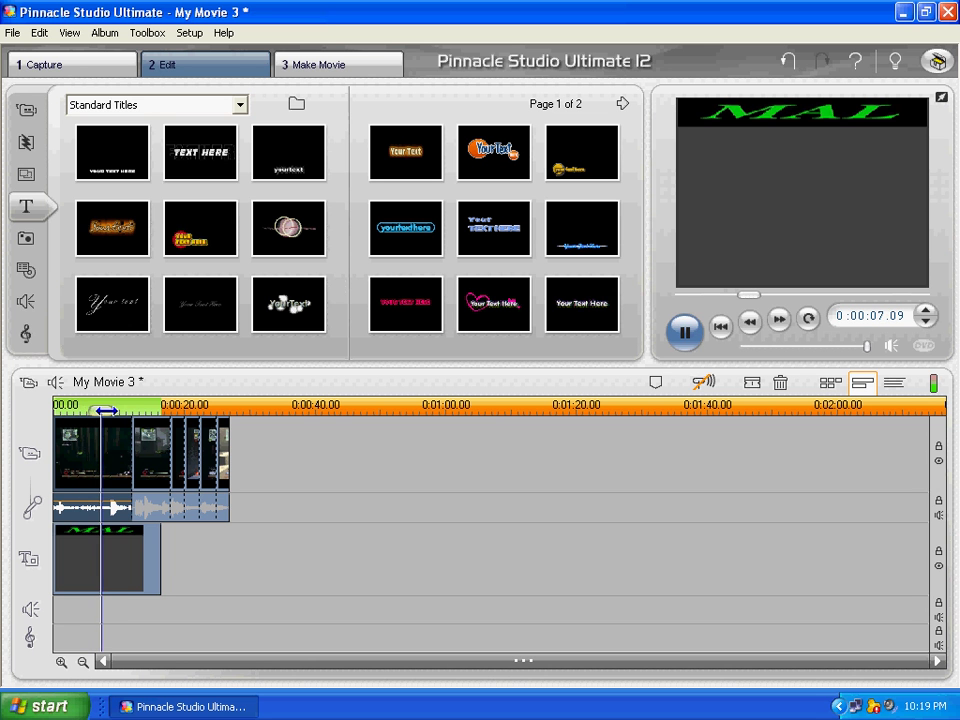
pyautogui.click(152, 410)
pyautogui.click(684, 332)
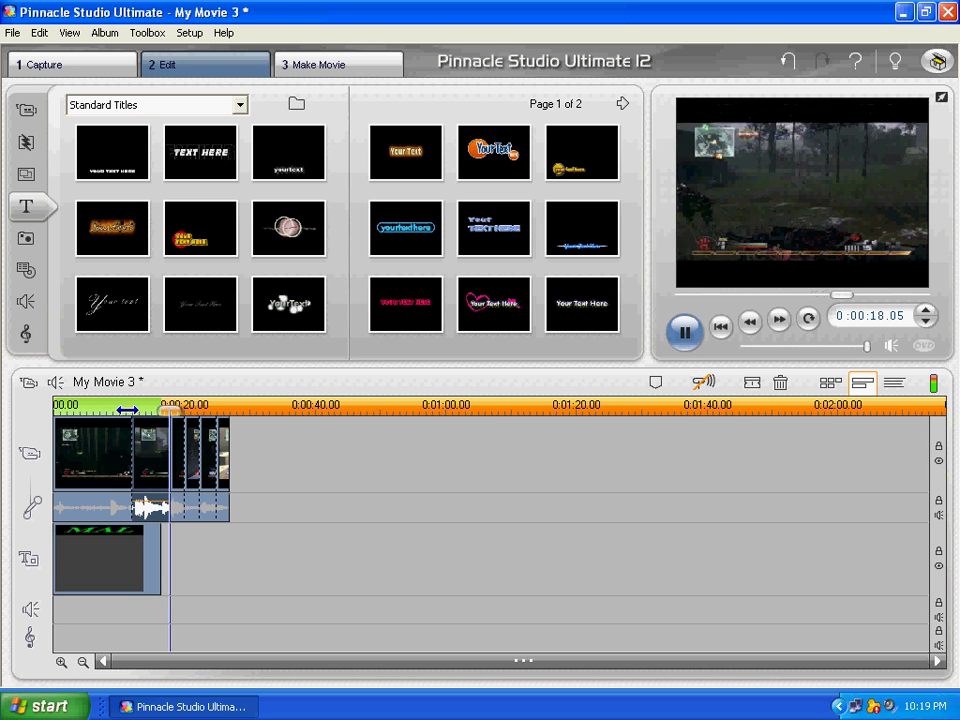
pyautogui.moveTo(127, 410); pyautogui.dragTo(90, 410)
pyautogui.press('space')
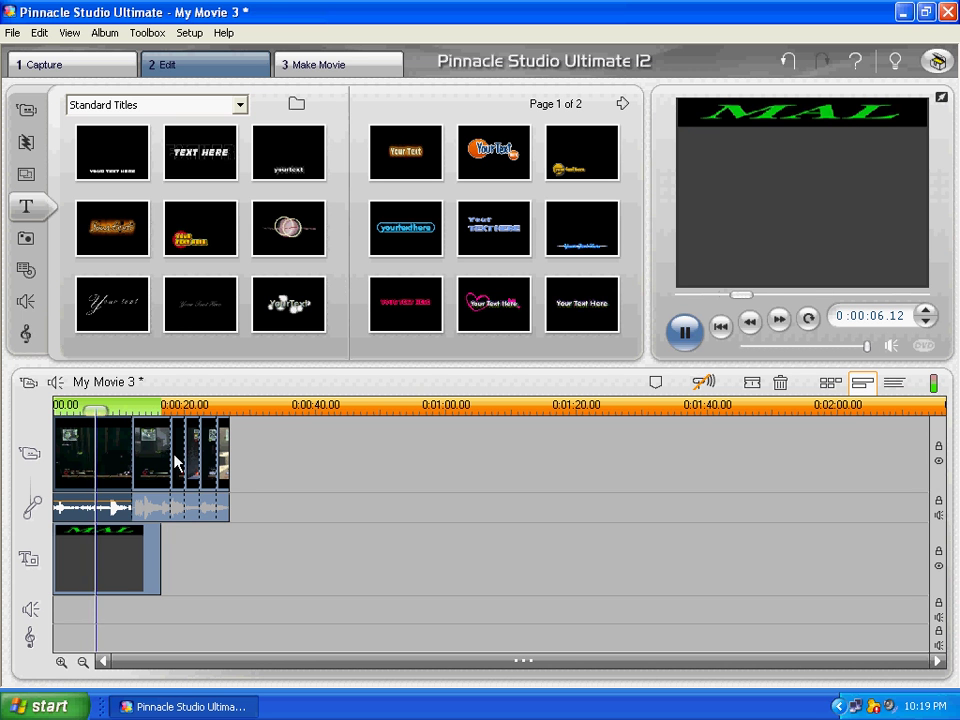
pyautogui.click(688, 336)
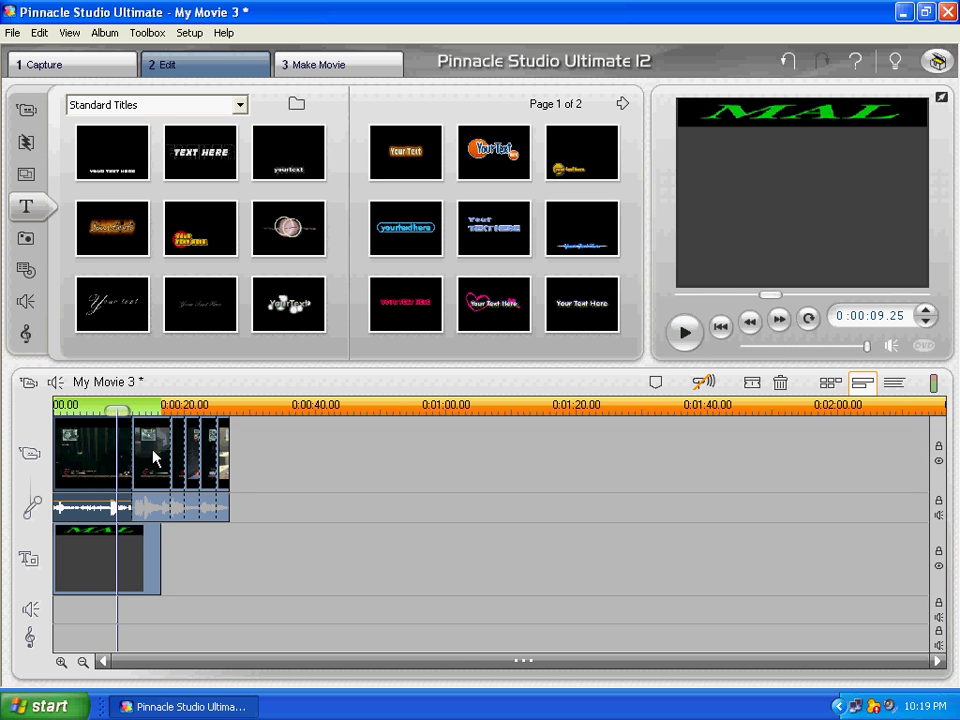
pyautogui.rightClick(101, 570)
# Step: Set the MAL title's background to Transparent in the title editor and accept with OK
pyautogui.click(182, 155)
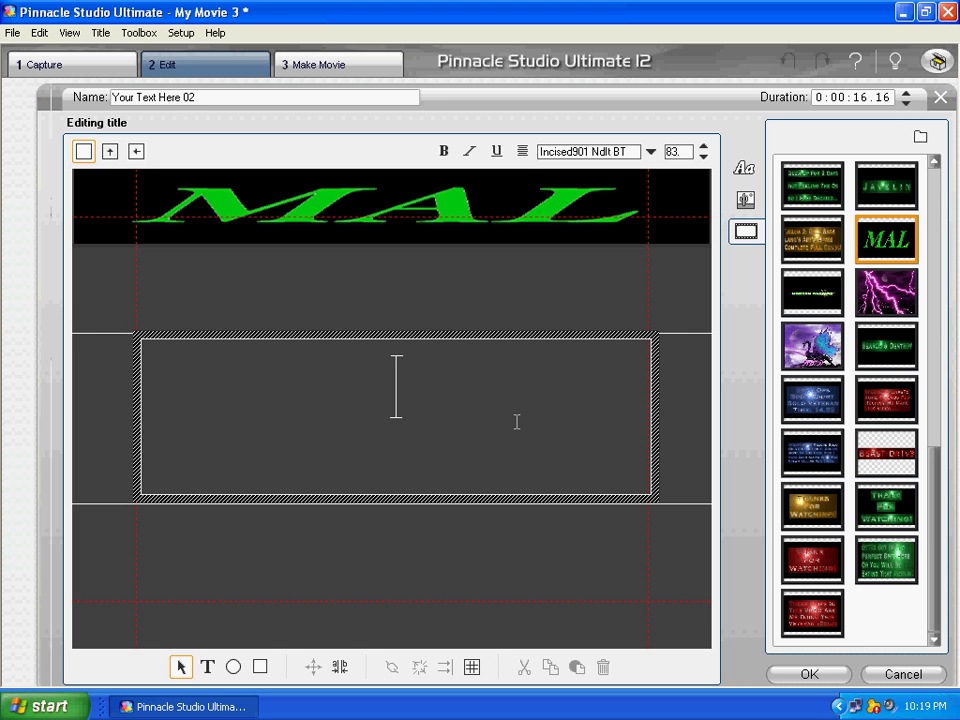
pyautogui.click(746, 200)
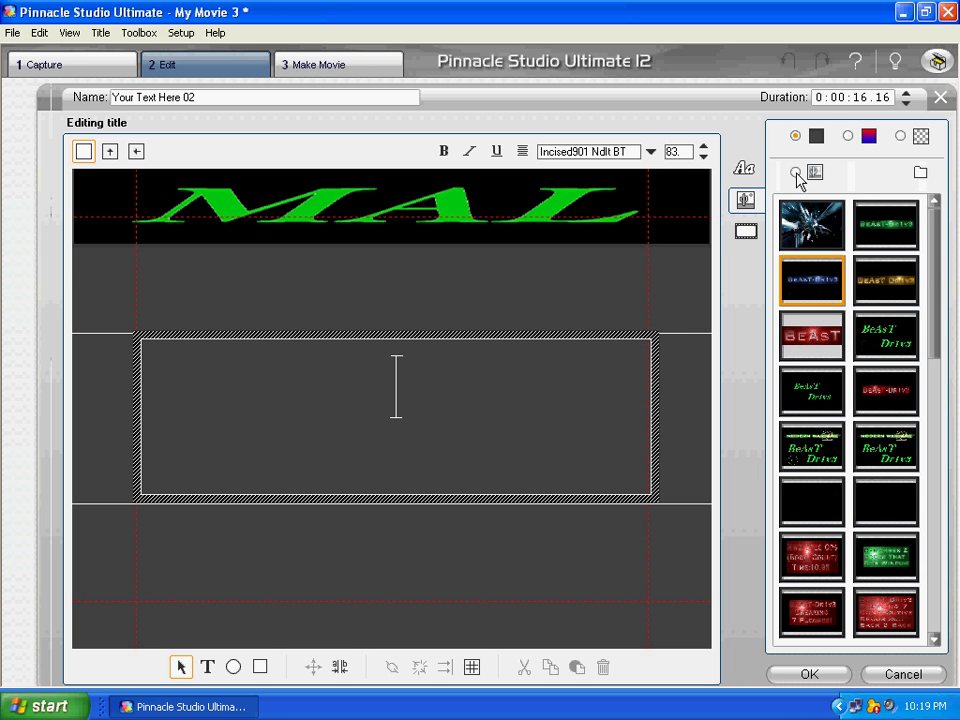
pyautogui.click(848, 136)
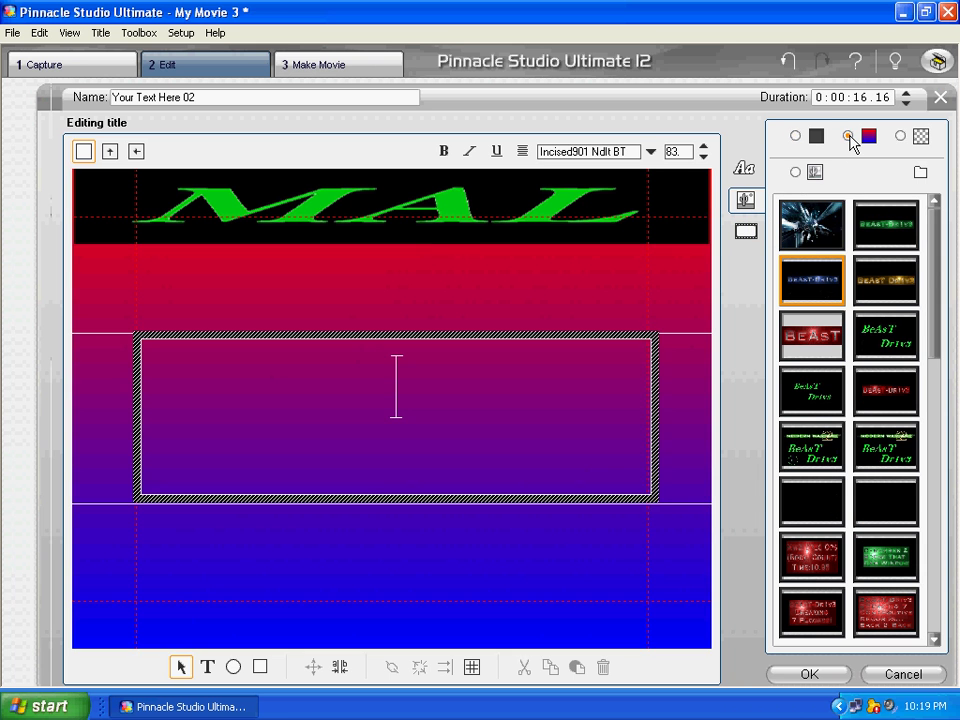
pyautogui.click(797, 137)
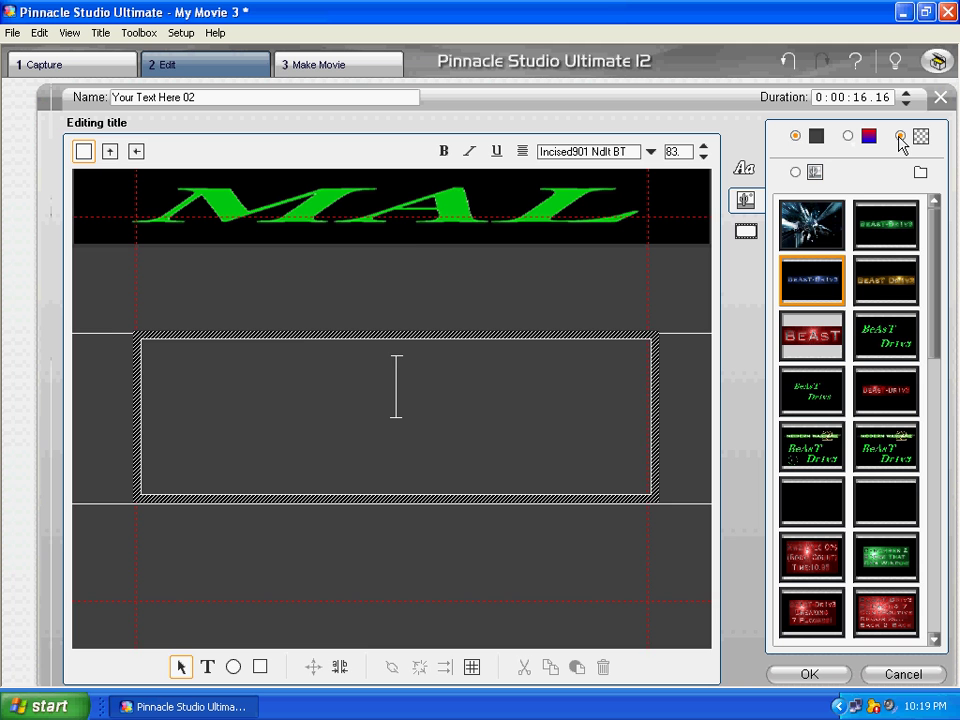
pyautogui.click(900, 137)
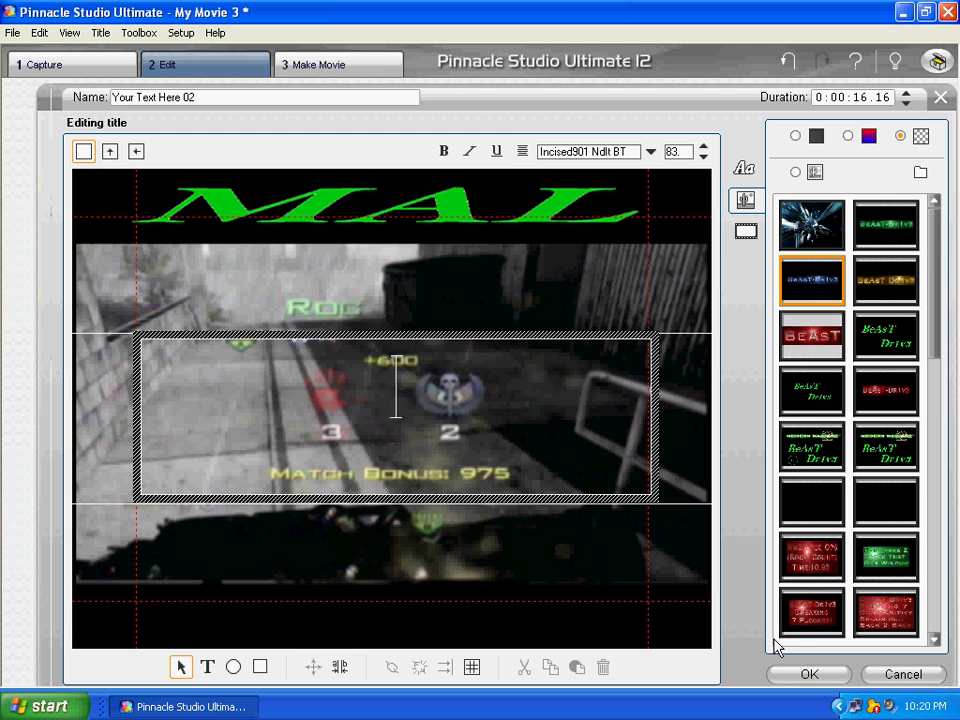
pyautogui.click(805, 676)
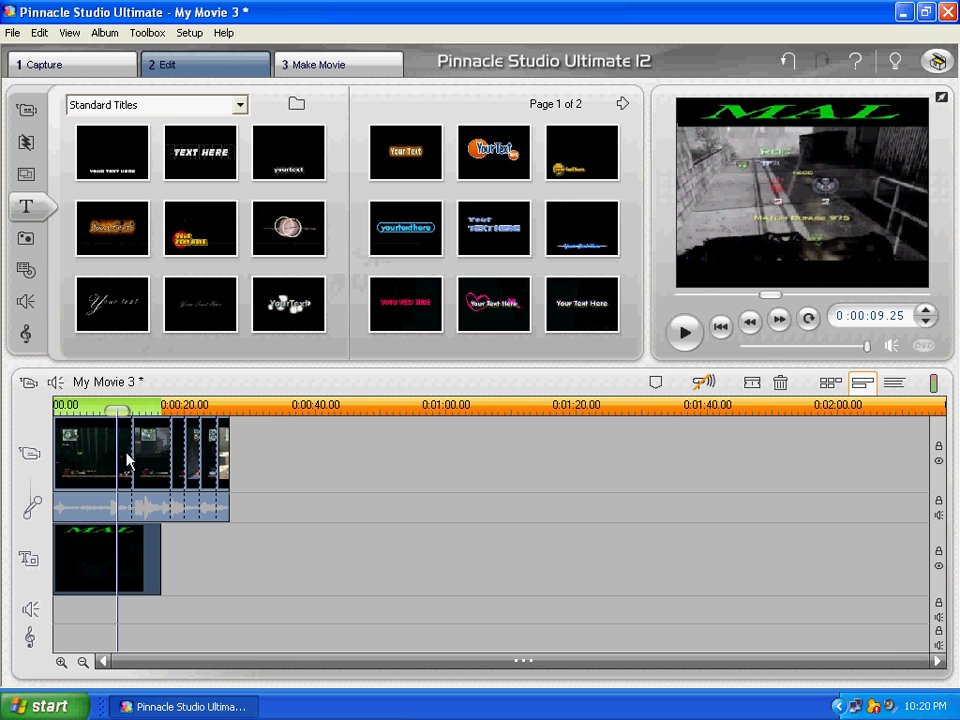
pyautogui.moveTo(118, 408); pyautogui.dragTo(61, 409)
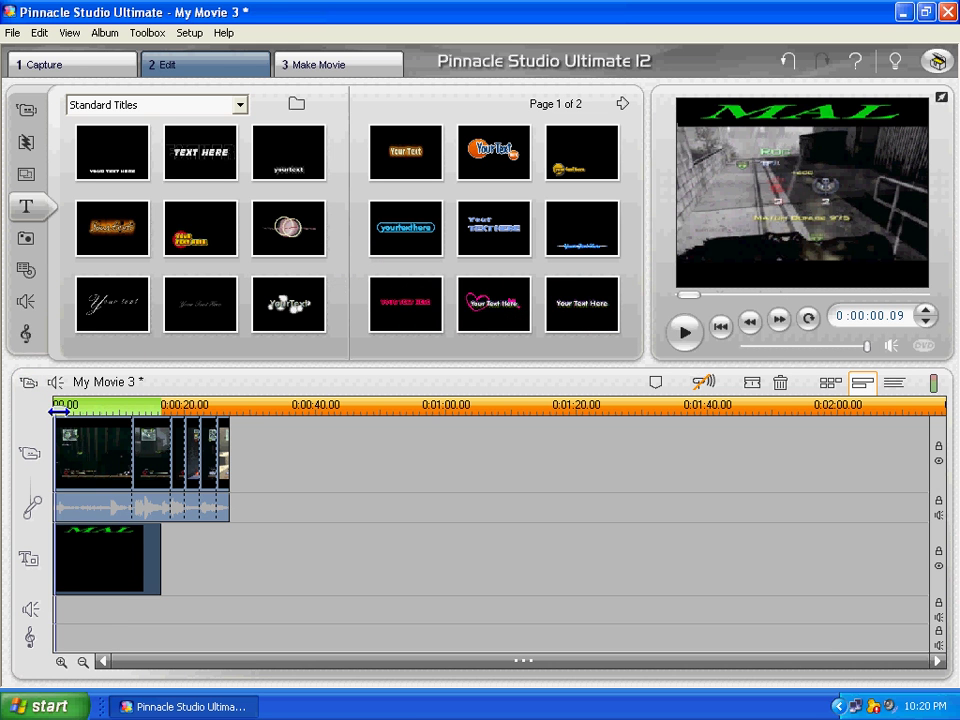
pyautogui.click(720, 328)
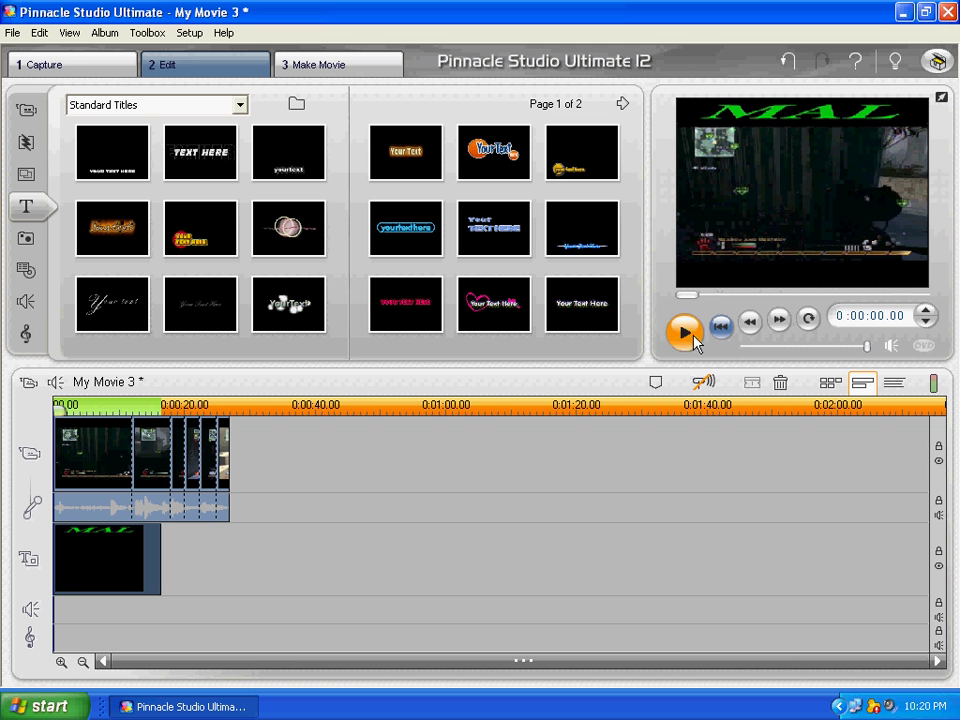
pyautogui.click(685, 333)
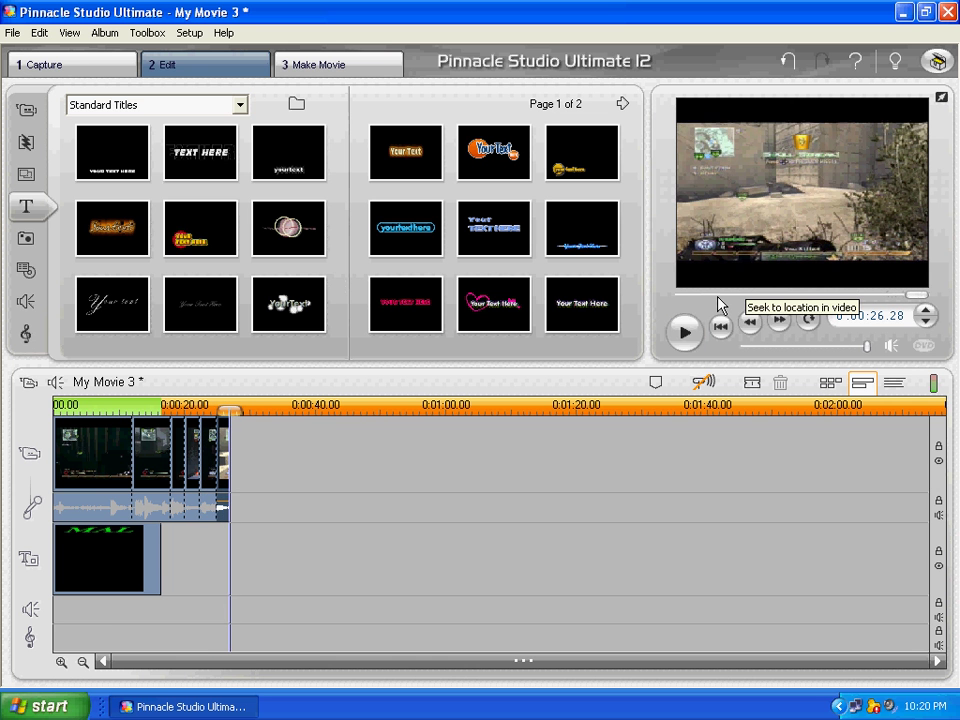
# Step: Switch the album to the My Pictures photos, briefly returning to Standard Titles in between
pyautogui.click(27, 244)
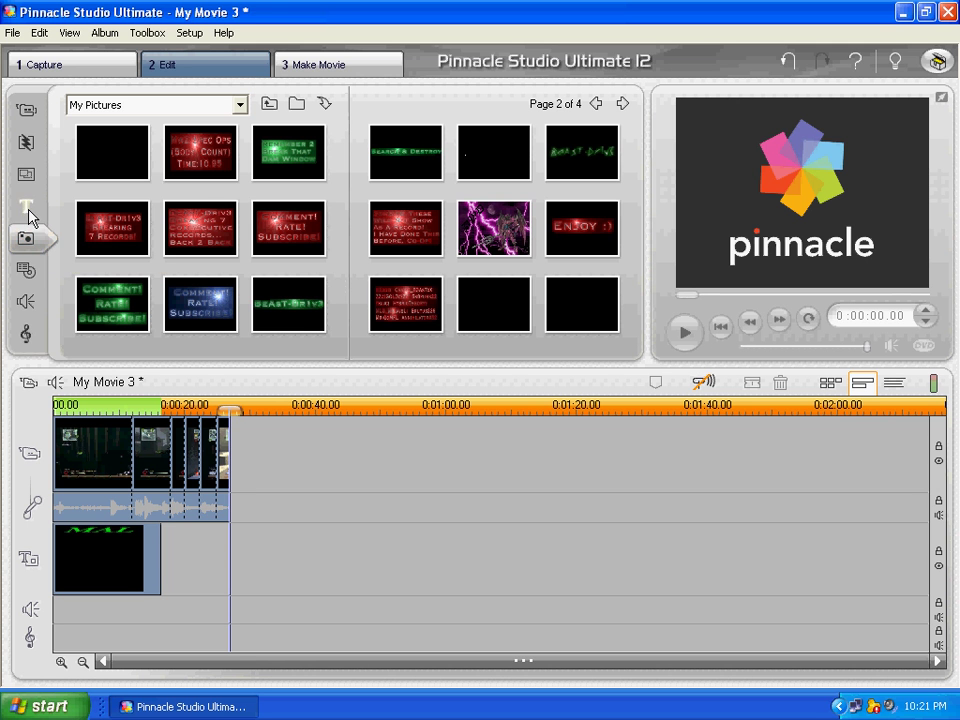
pyautogui.click(30, 213)
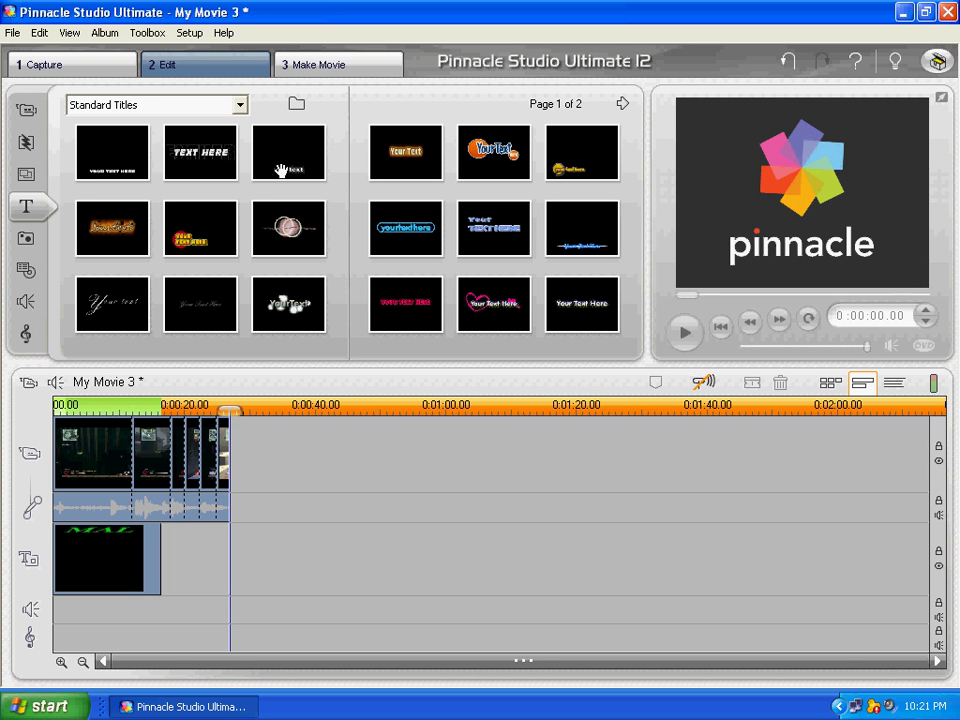
pyautogui.click(31, 243)
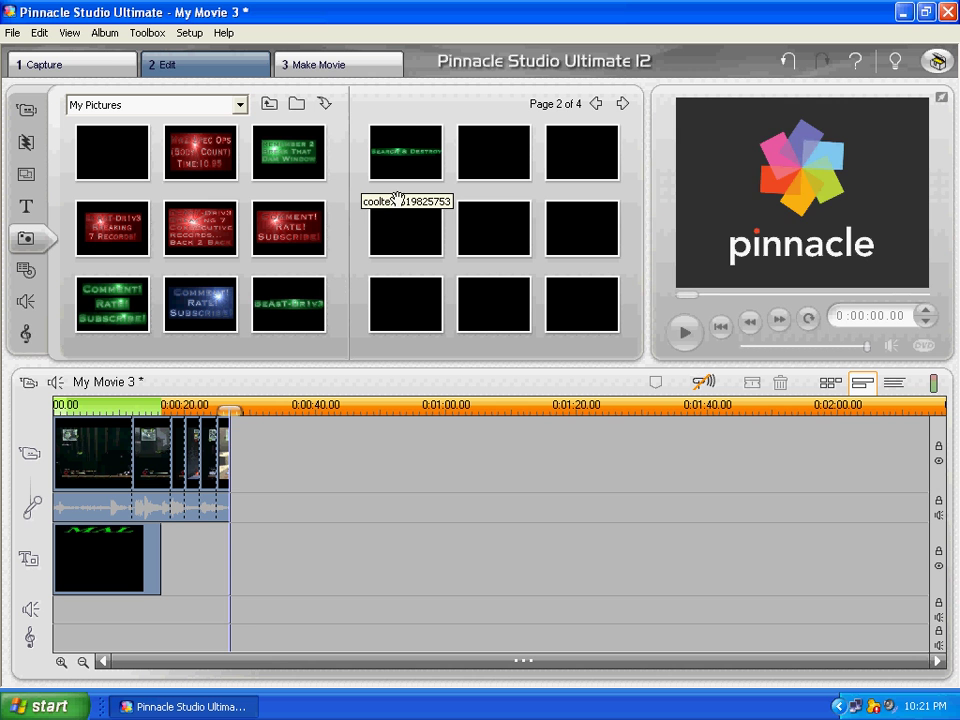
# Step: Drop the BEAST-Dr1v3 picture onto the title track at 0:16, then preview playback from 0:15
pyautogui.moveTo(297, 300)
pyautogui.mouseDown()
pyautogui.moveTo(268, 475)
pyautogui.moveTo(250, 472)
pyautogui.mouseUp()
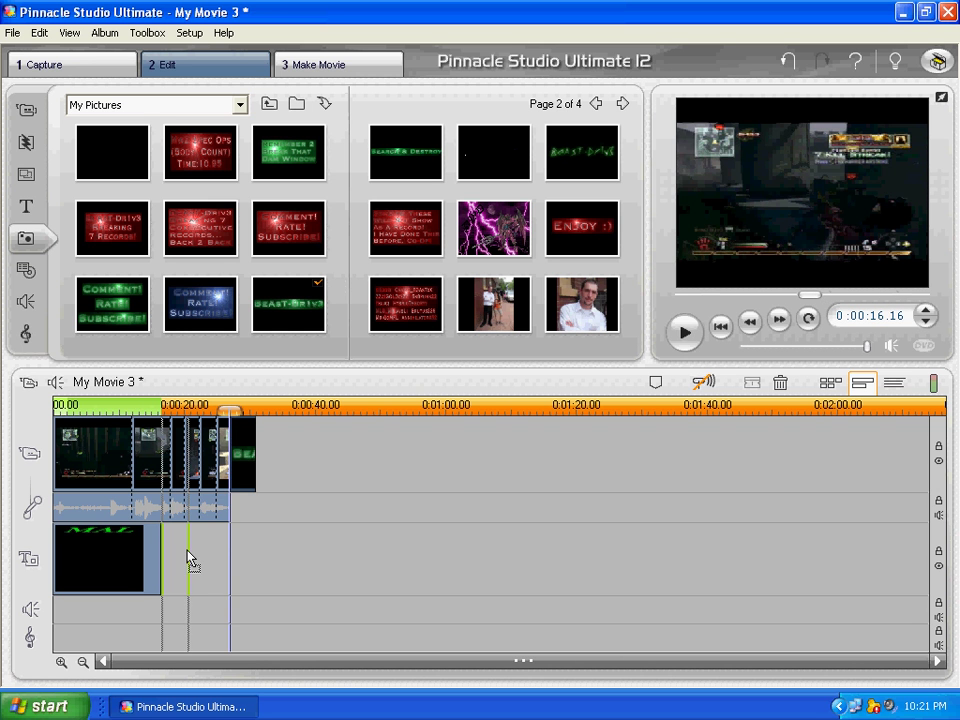
pyautogui.moveTo(175, 560); pyautogui.dragTo(186, 560)
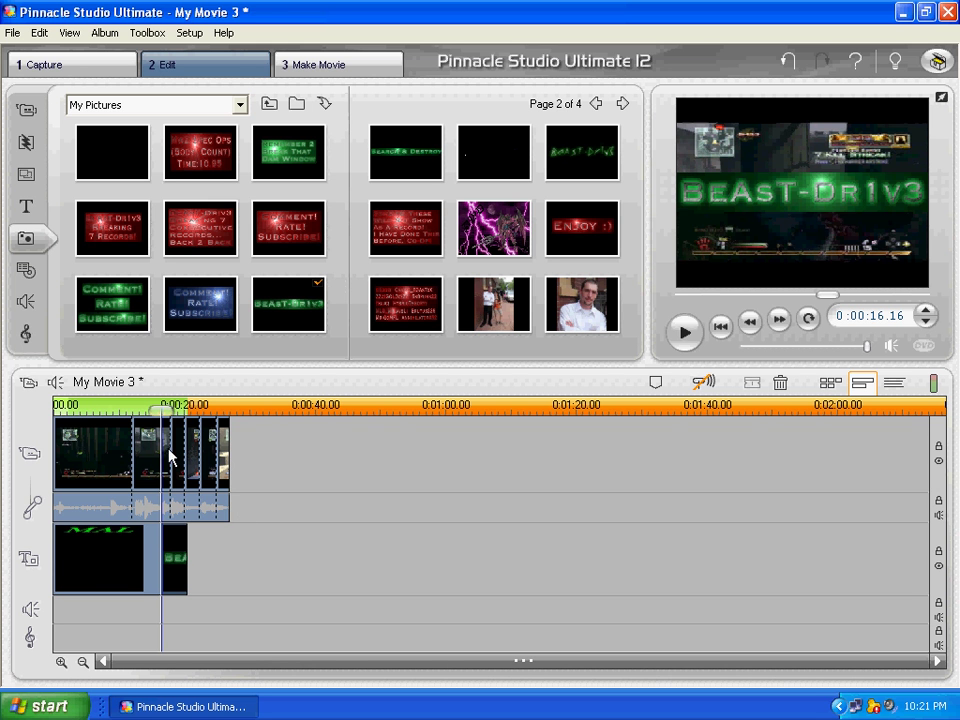
pyautogui.moveTo(161, 409); pyautogui.dragTo(155, 409)
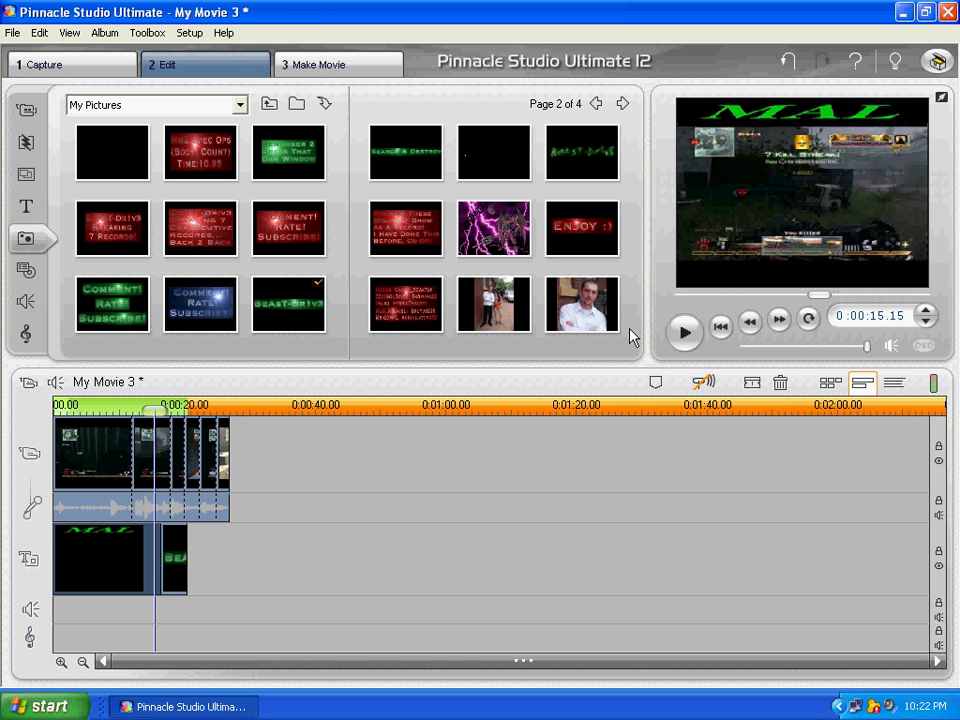
pyautogui.click(683, 334)
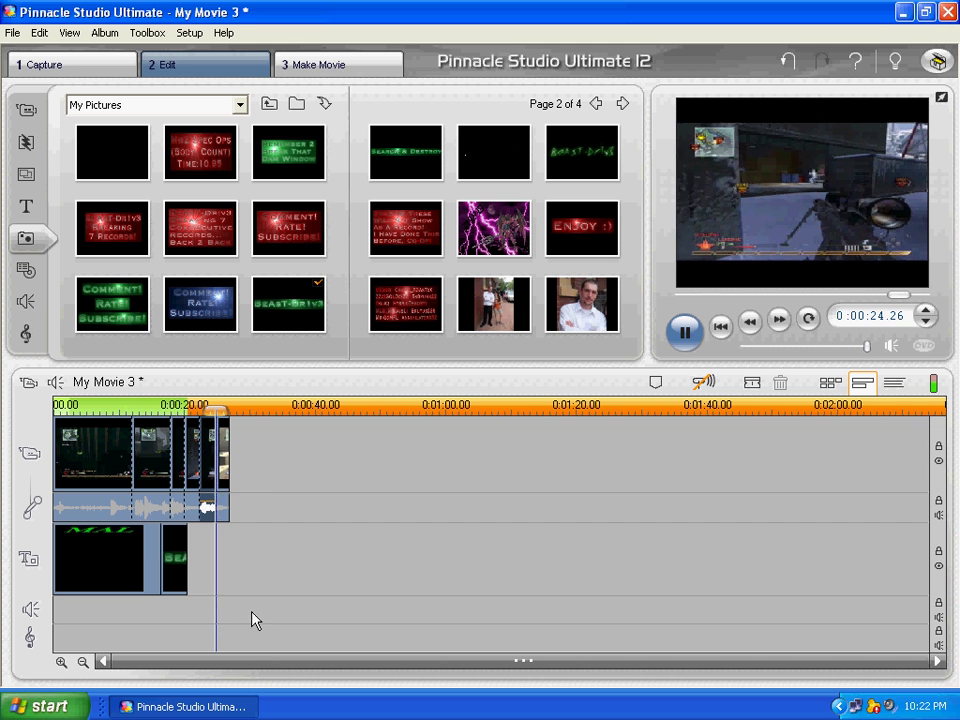
pyautogui.press('space')
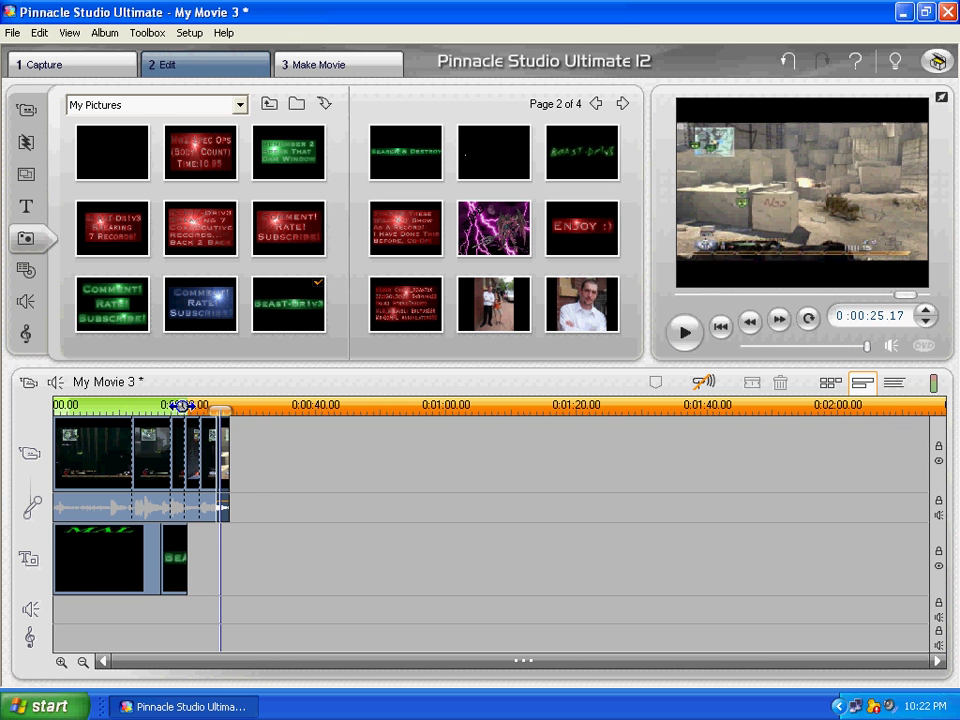